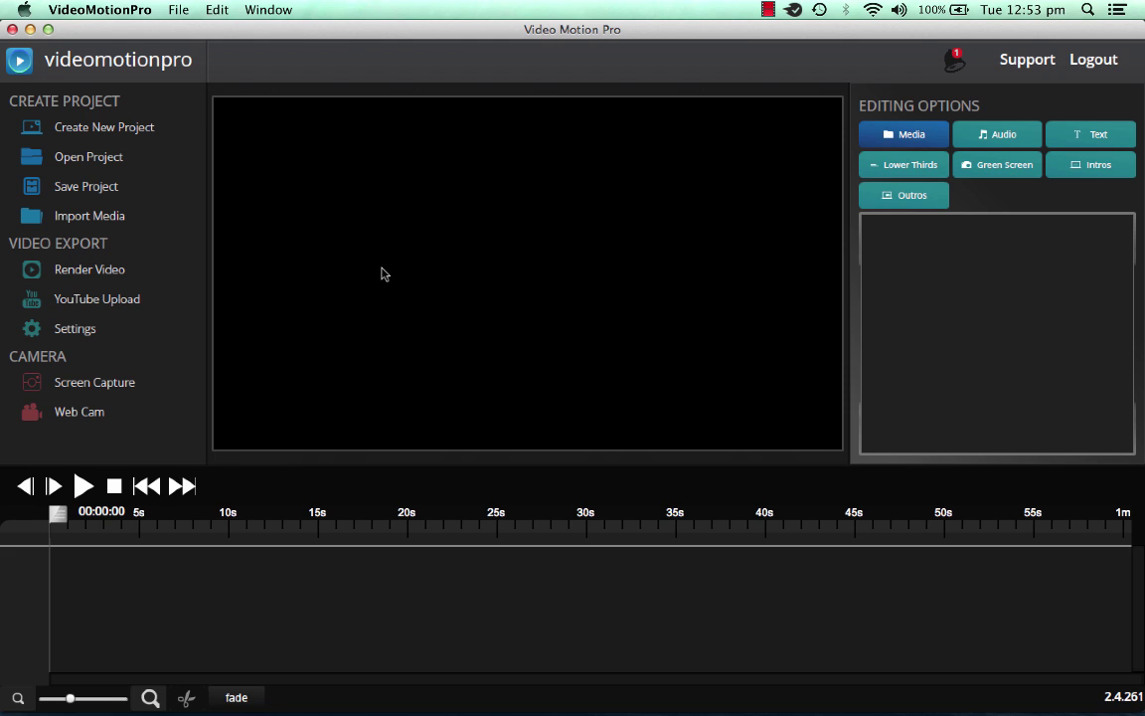
Step: Browse the lower-third templates without adding one, then show Green Screen settings (tolerance 96%, softness 2%)
{"action": "left_click", "coordinate": [902, 166]}
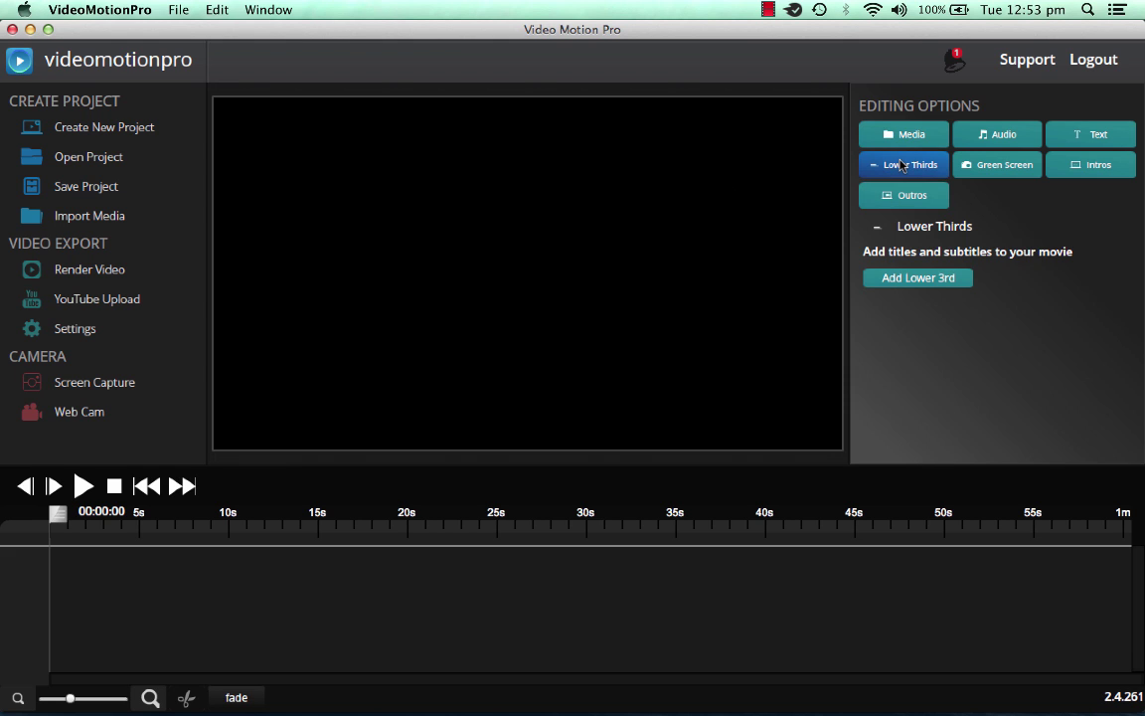
{"action": "left_click", "coordinate": [903, 284]}
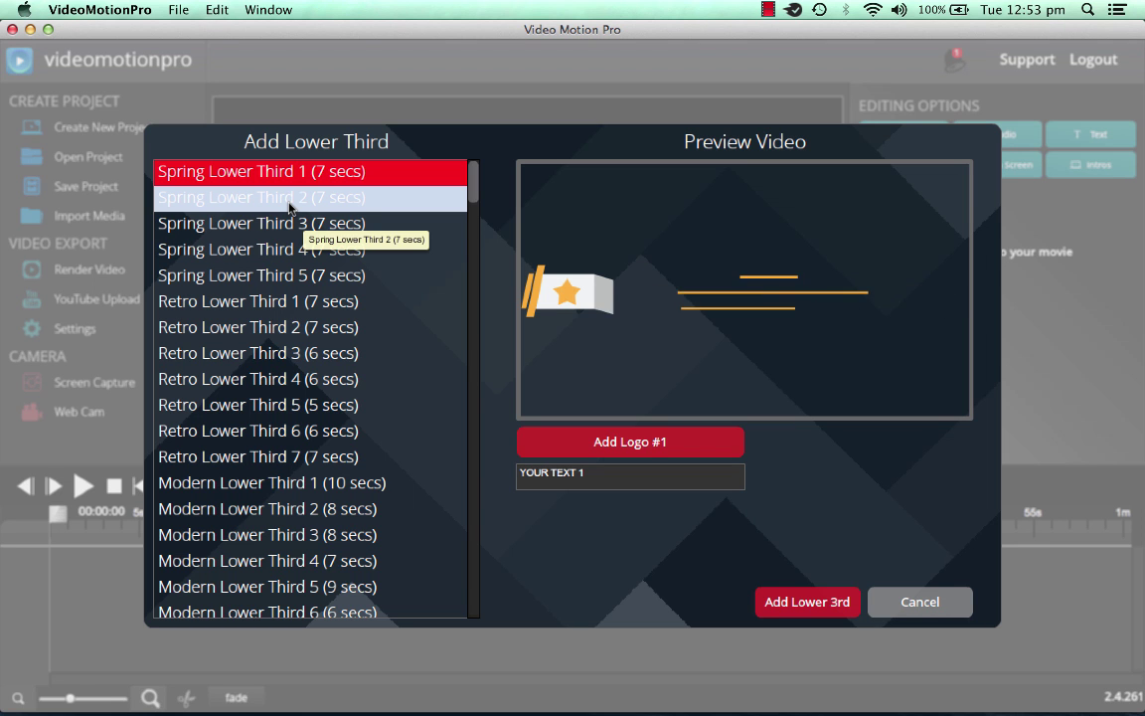
{"action": "left_click", "coordinate": [885, 603]}
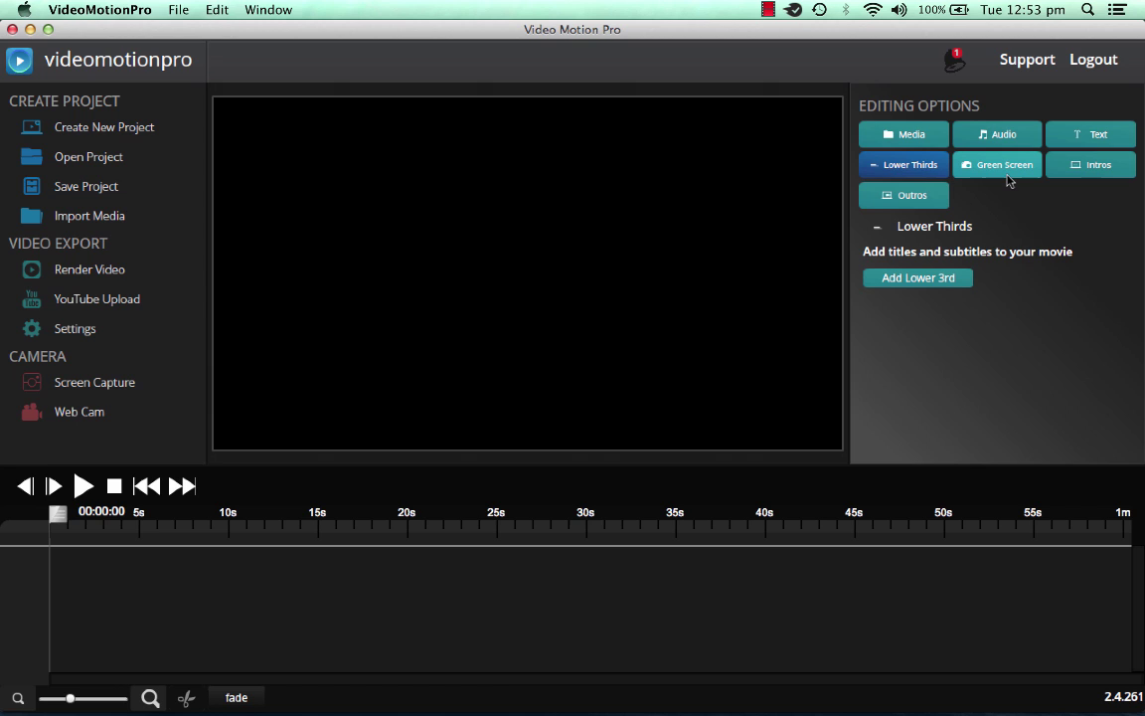
{"action": "left_click", "coordinate": [1006, 167]}
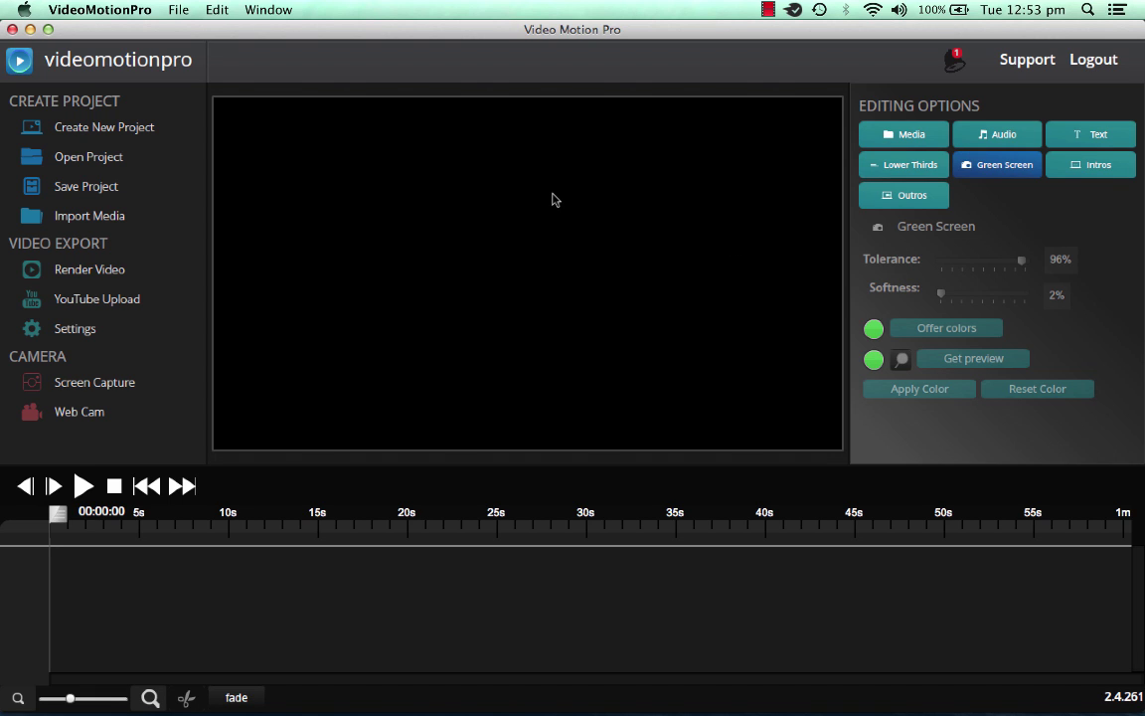
Step: Create a new project named 'test' and show its empty Media library
{"action": "left_click", "coordinate": [119, 135]}
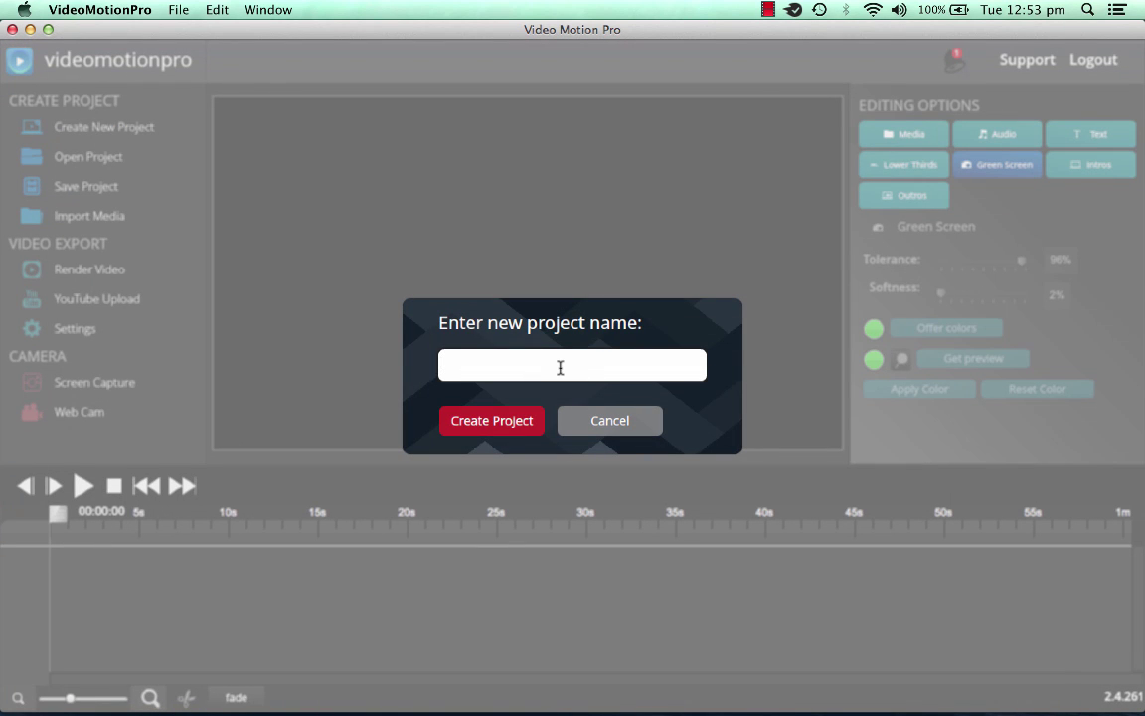
{"action": "type", "text": "test"}
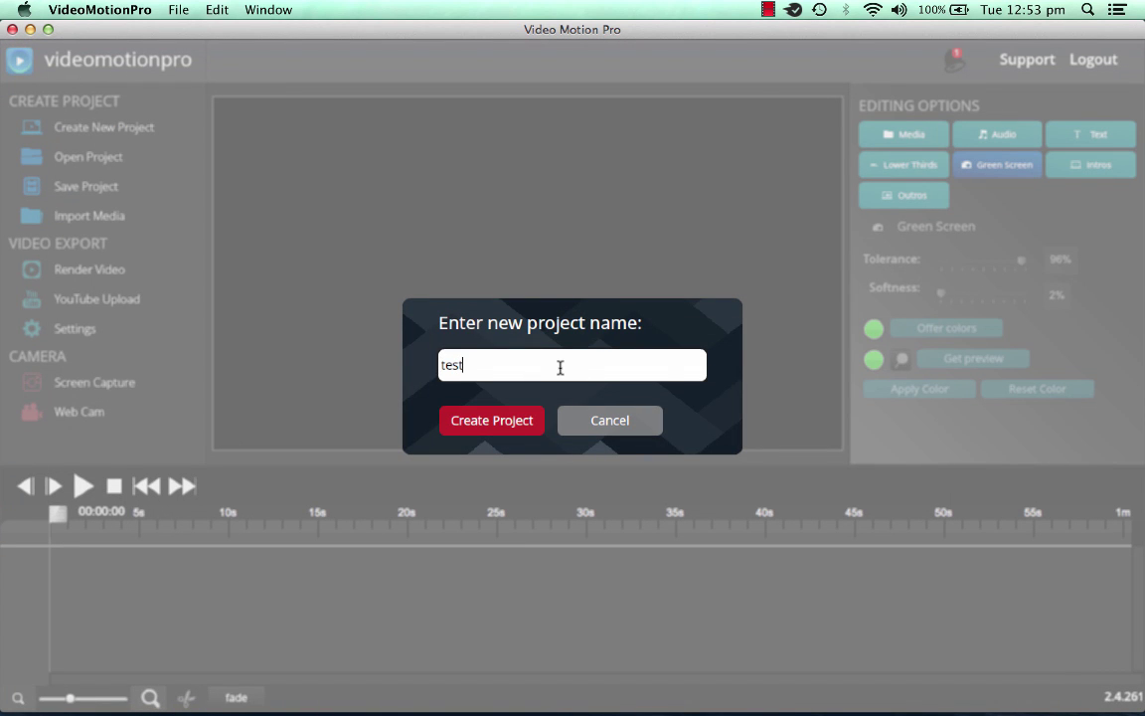
{"action": "left_click", "coordinate": [512, 433]}
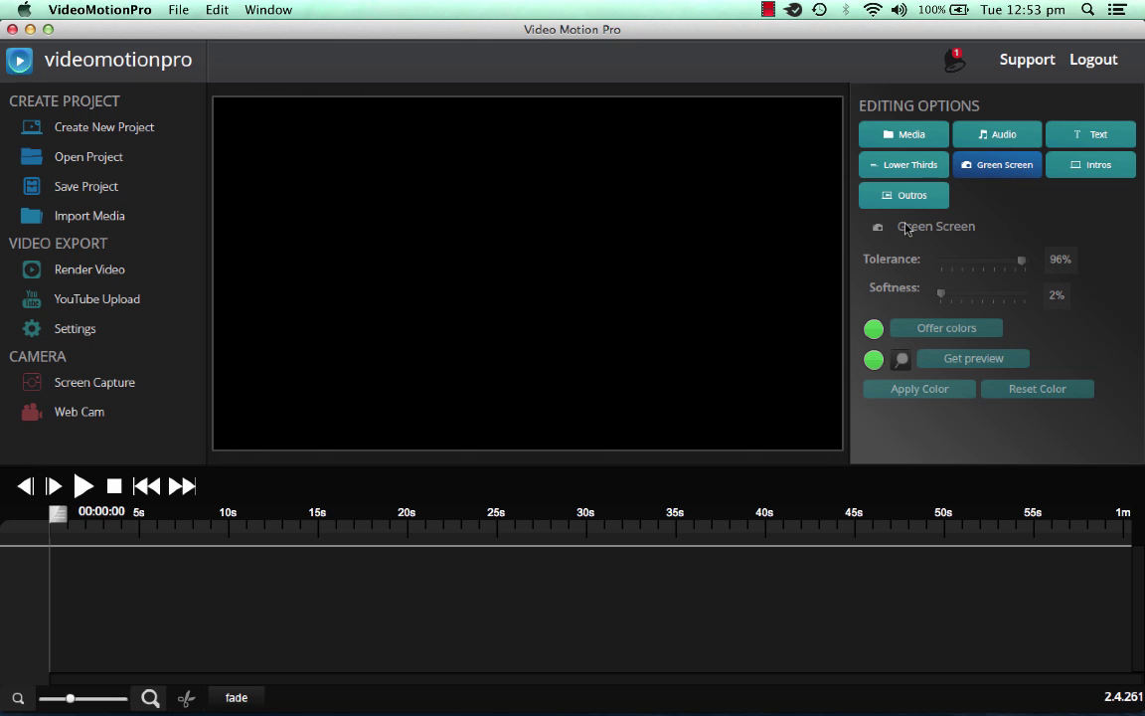
{"action": "left_click", "coordinate": [916, 140]}
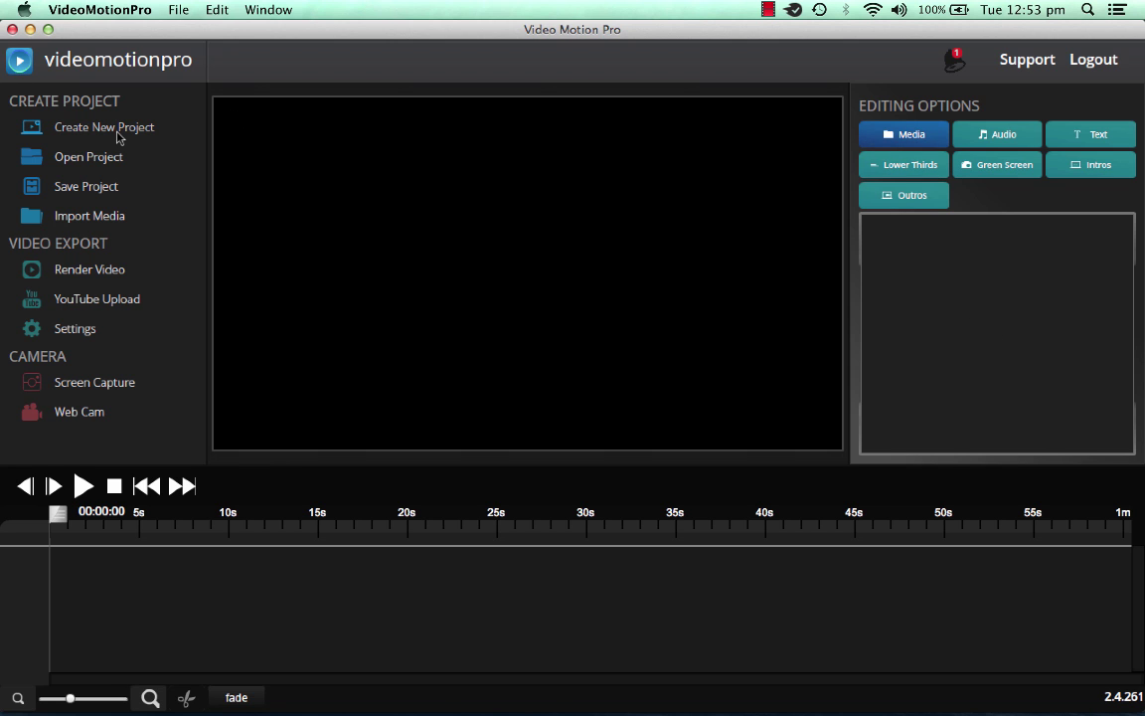
Step: Import Bubble_Bath.mp3, the sand fx clip and test.mp4 from the Desktop videos folder
{"action": "left_click", "coordinate": [97, 217]}
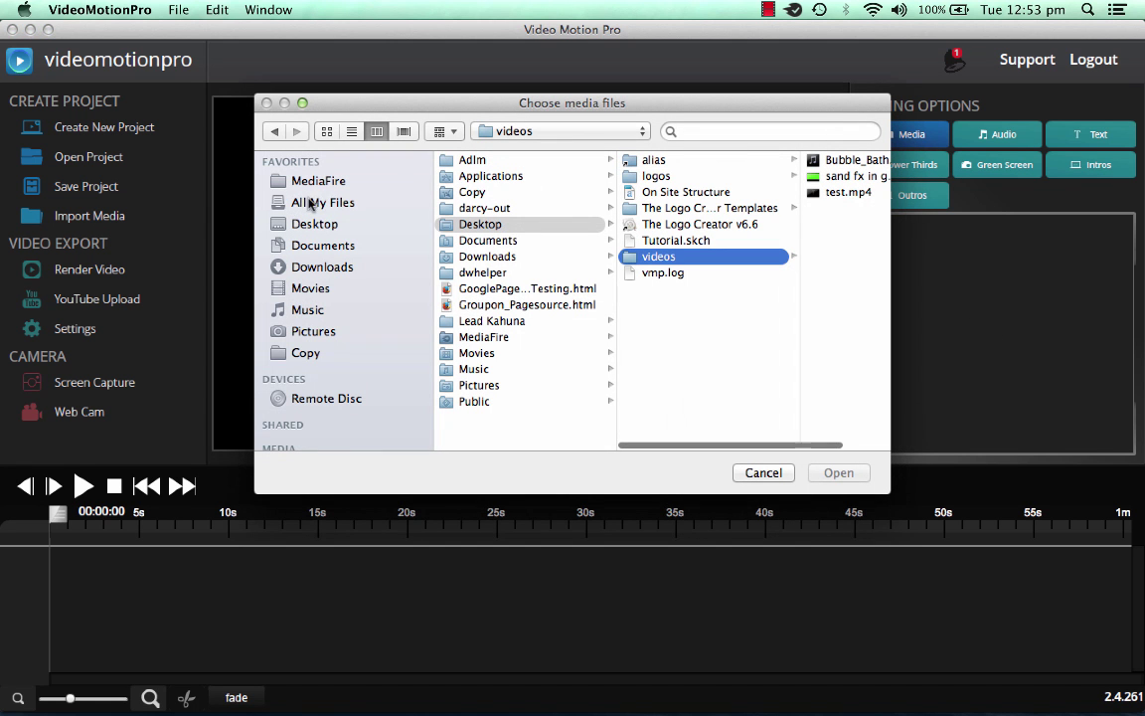
{"action": "left_click", "coordinate": [323, 227]}
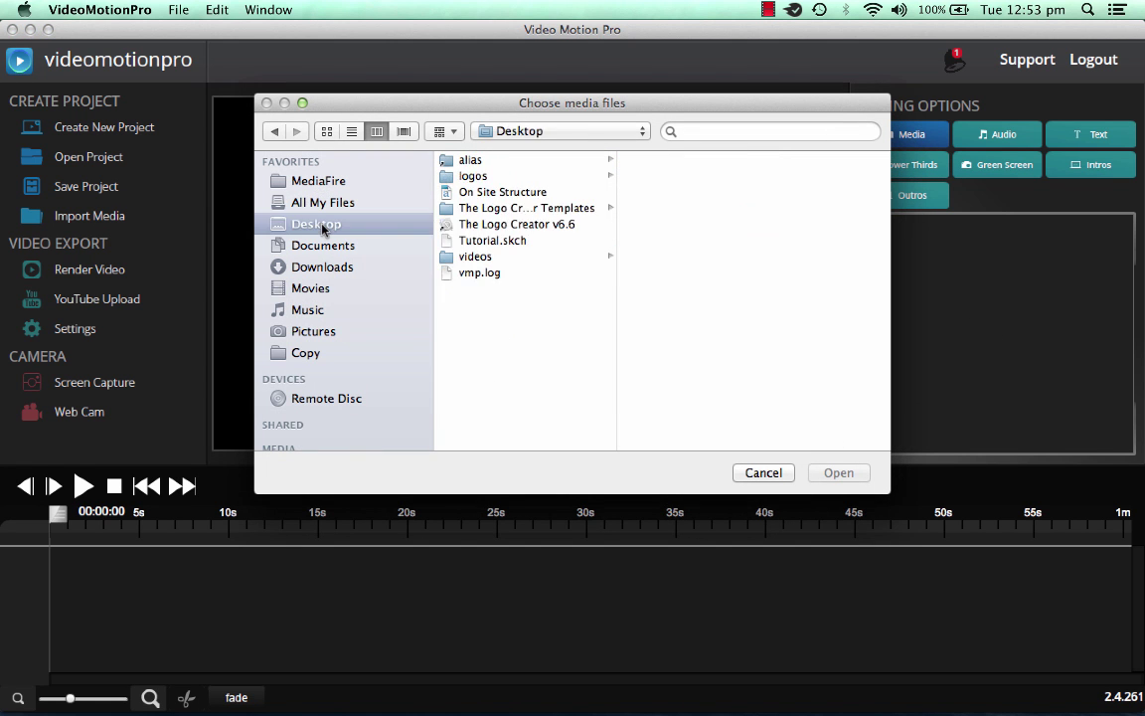
{"action": "left_click", "coordinate": [504, 256]}
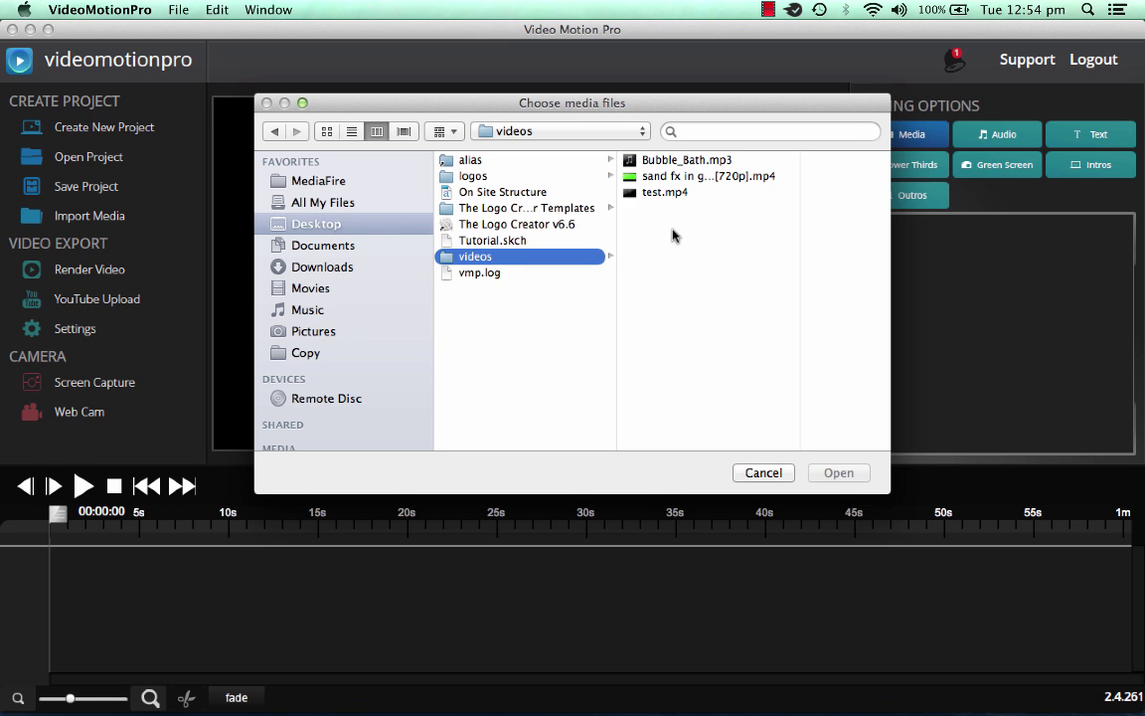
{"action": "left_click", "coordinate": [675, 161]}
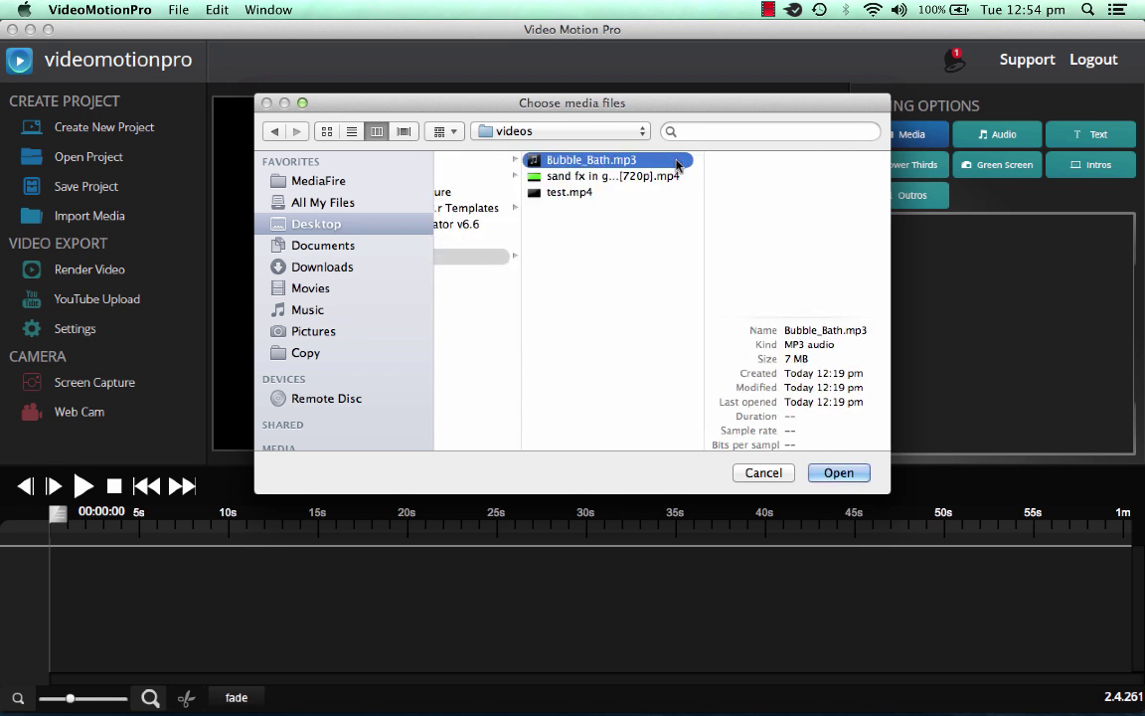
{"action": "left_click", "coordinate": [568, 192], "text": "shift"}
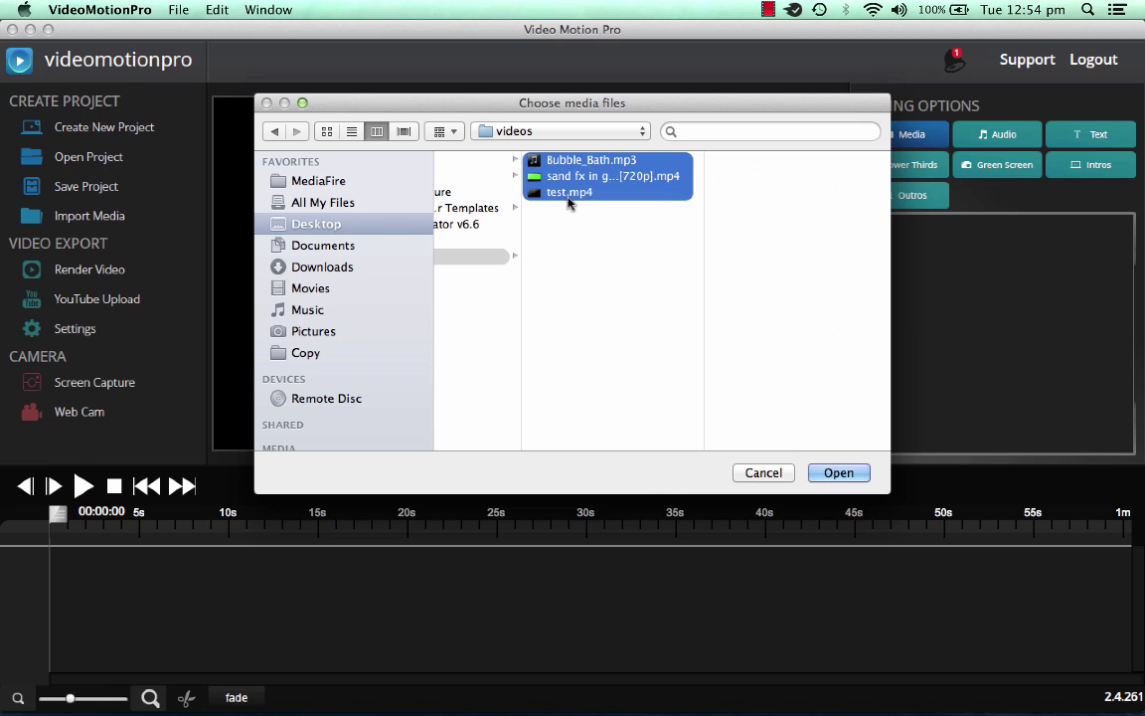
{"action": "left_click", "coordinate": [850, 477]}
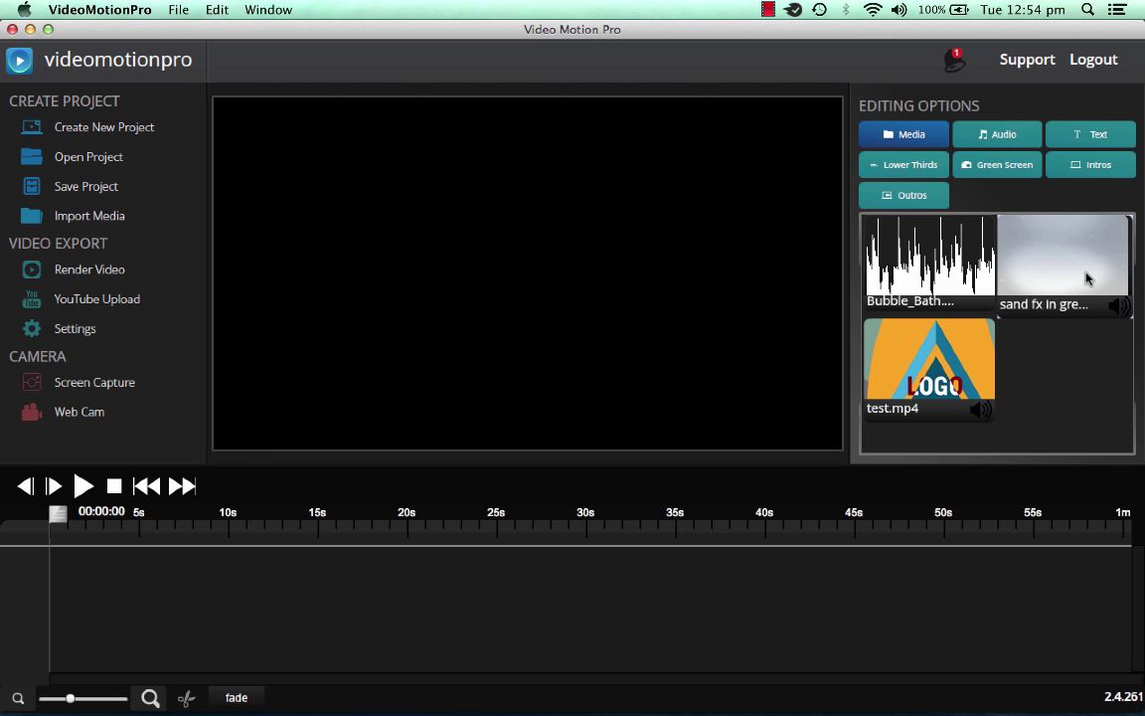
Step: Place the sand fx clip on the timeline as a ~25-second track and preview its opening
{"action": "left_click_drag", "start_coordinate": [1086, 280], "coordinate": [128, 603]}
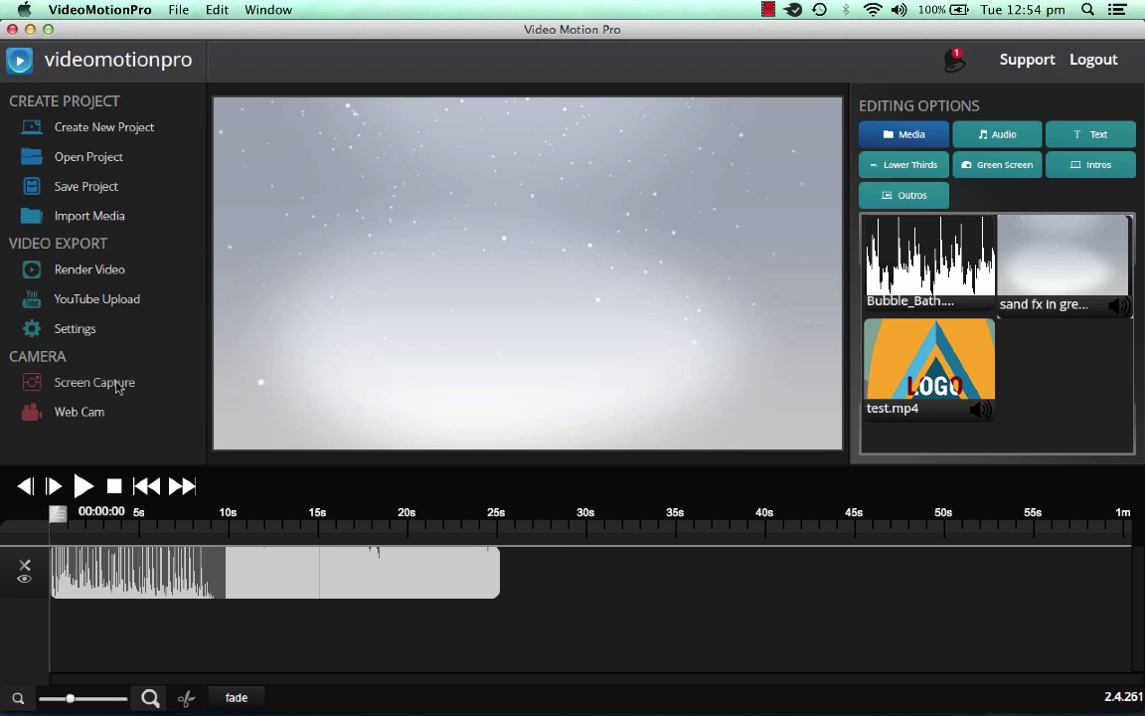
{"action": "mouse_move", "coordinate": [656, 686]}
{"action": "left_click", "coordinate": [83, 488]}
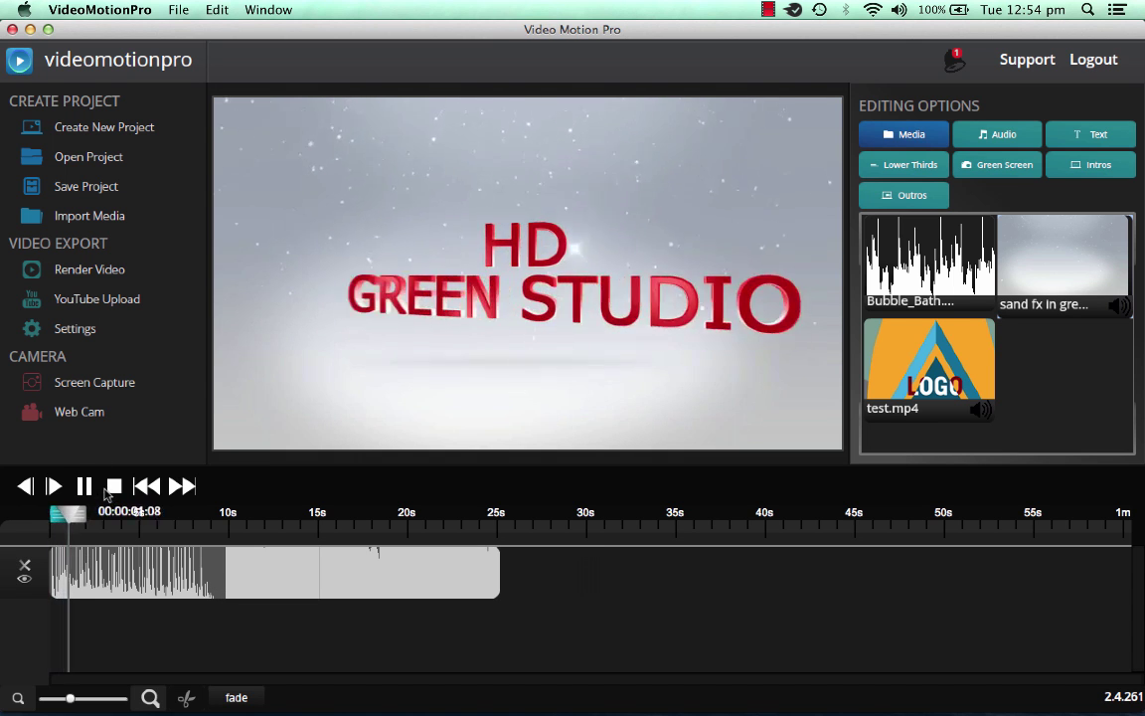
{"action": "left_click", "coordinate": [115, 487]}
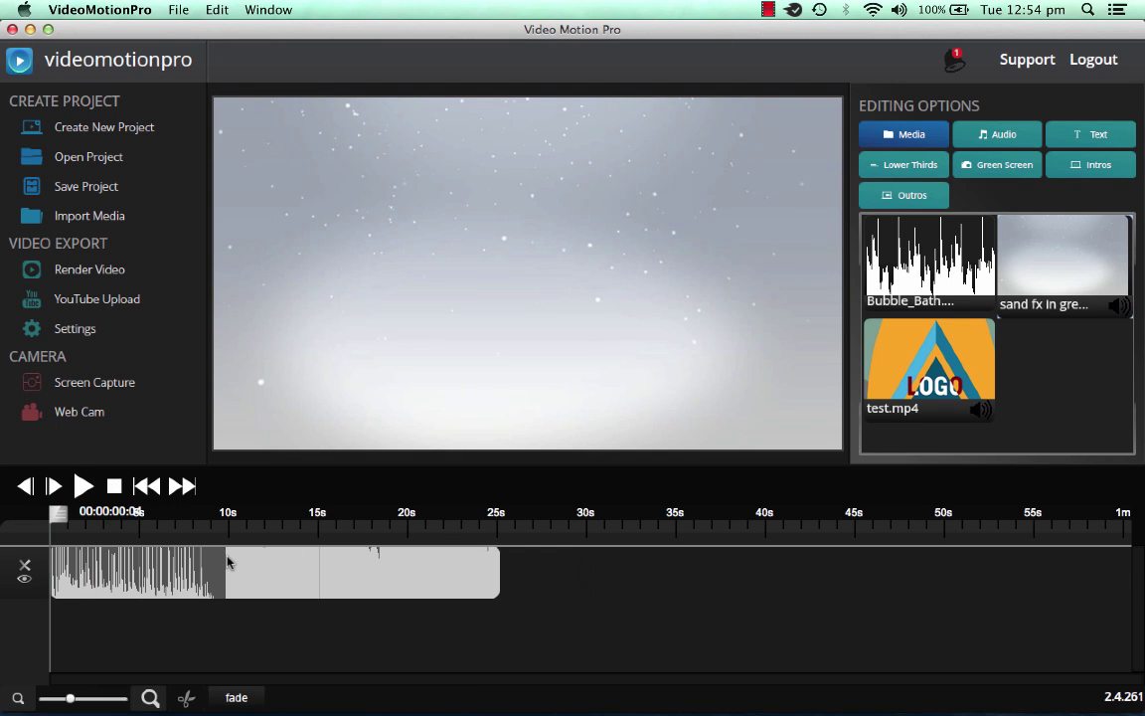
Step: Cut the timeline clip in two at the playhead, around 10.5 seconds
{"action": "mouse_move", "coordinate": [58, 513]}
{"action": "left_mouse_down"}
{"action": "mouse_move", "coordinate": [264, 527]}
{"action": "mouse_move", "coordinate": [249, 530]}
{"action": "left_mouse_up"}
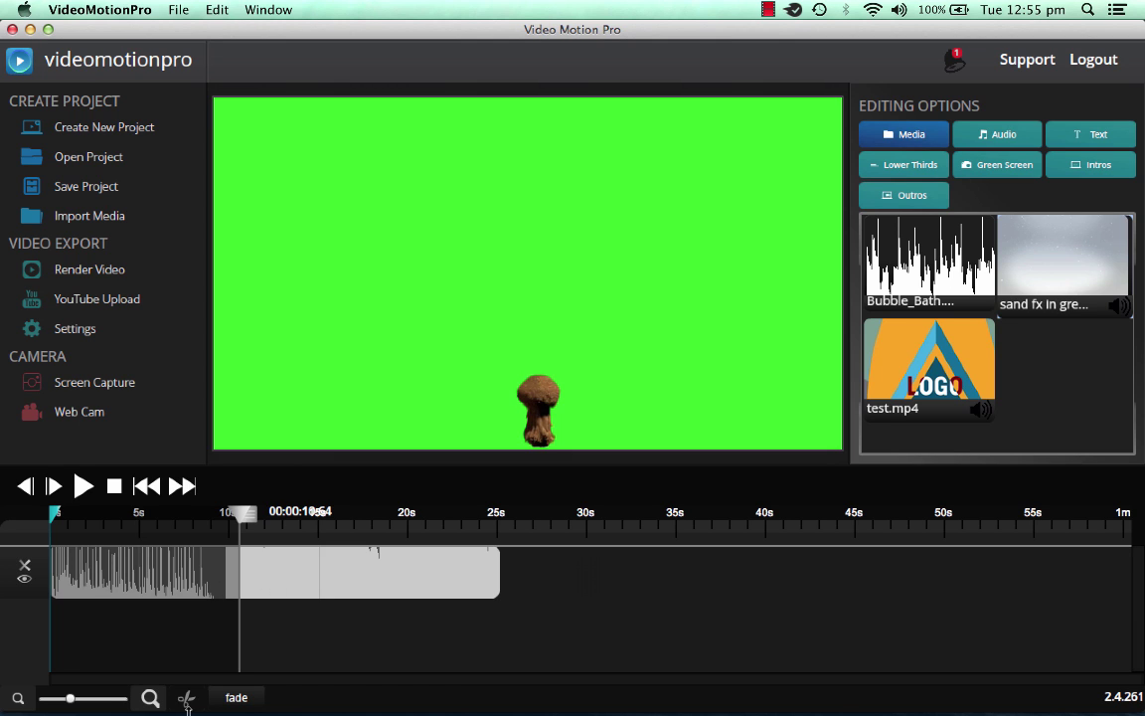
{"action": "left_click", "coordinate": [160, 574]}
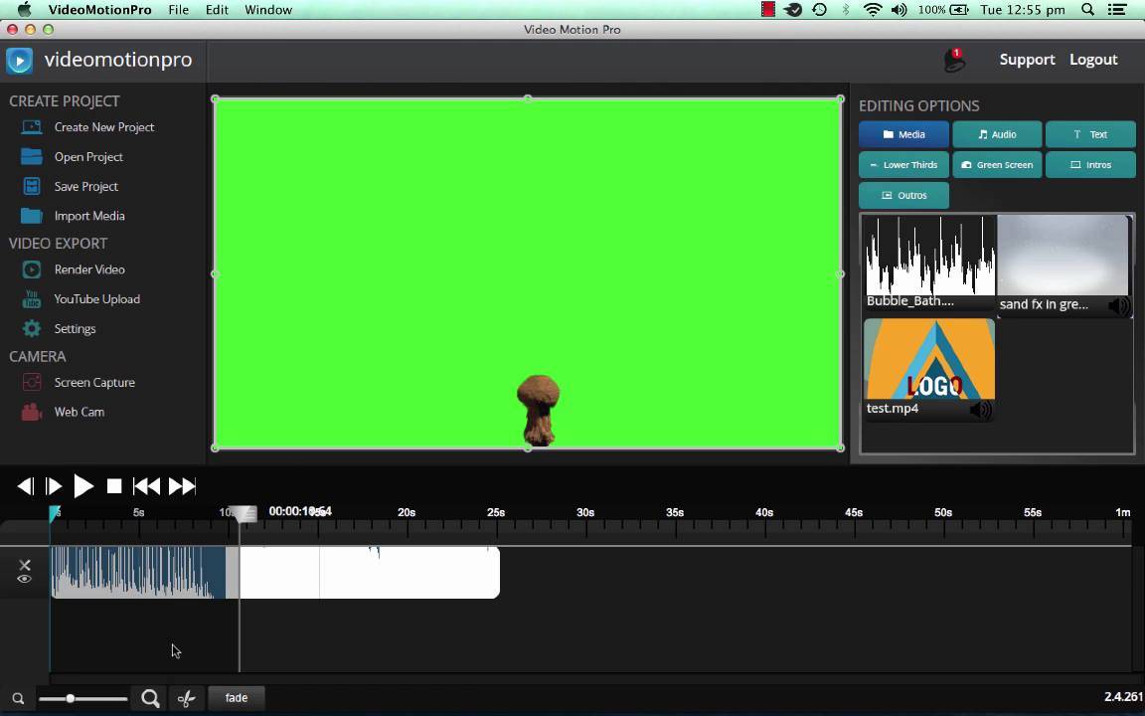
{"action": "left_click", "coordinate": [185, 698]}
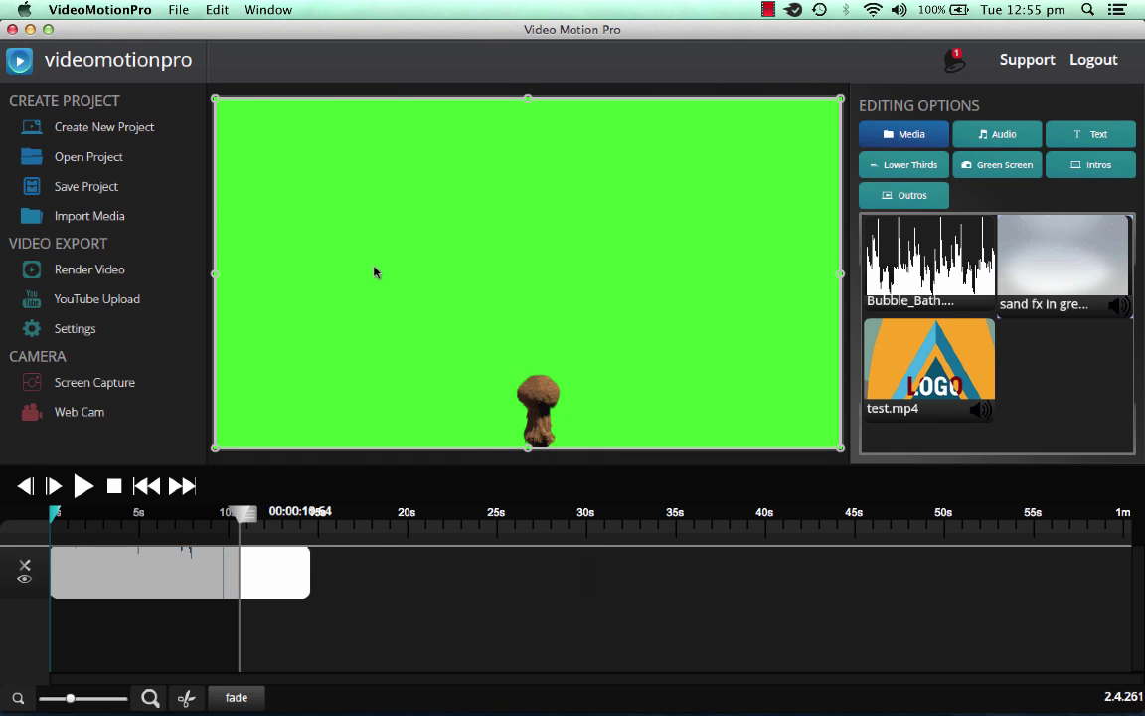
Step: Set both green-screen key colours to green and apply them to remove the backdrop
{"action": "left_click", "coordinate": [985, 174]}
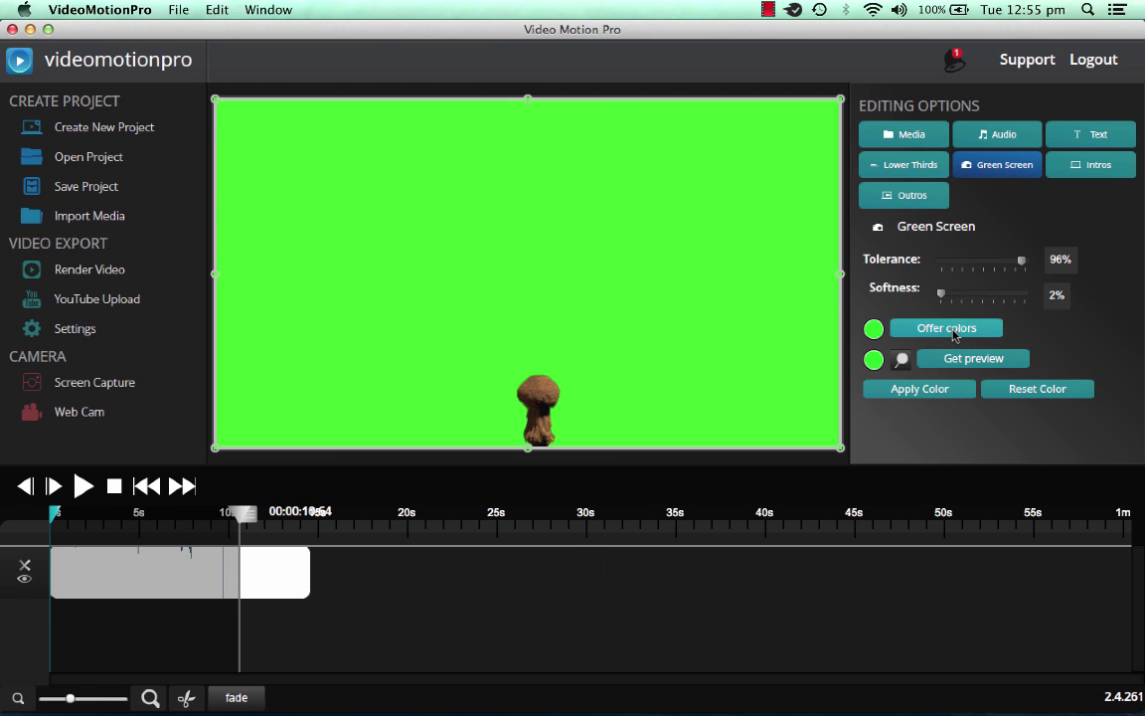
{"action": "left_click", "coordinate": [953, 335]}
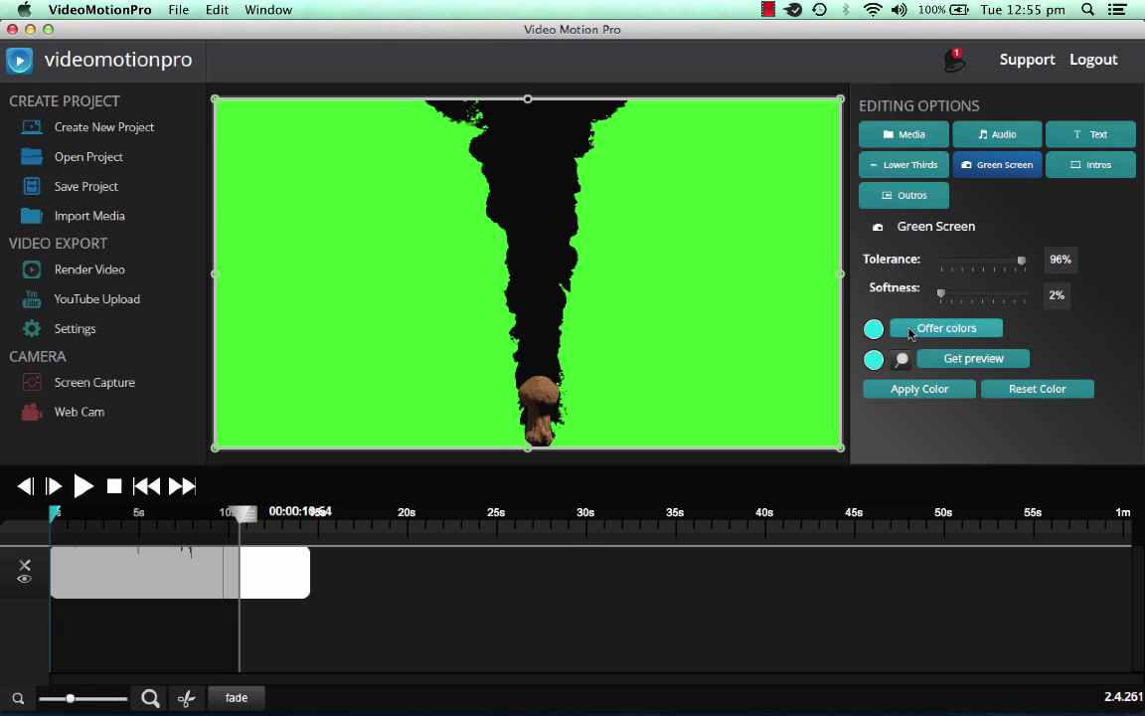
{"action": "left_click", "coordinate": [999, 392]}
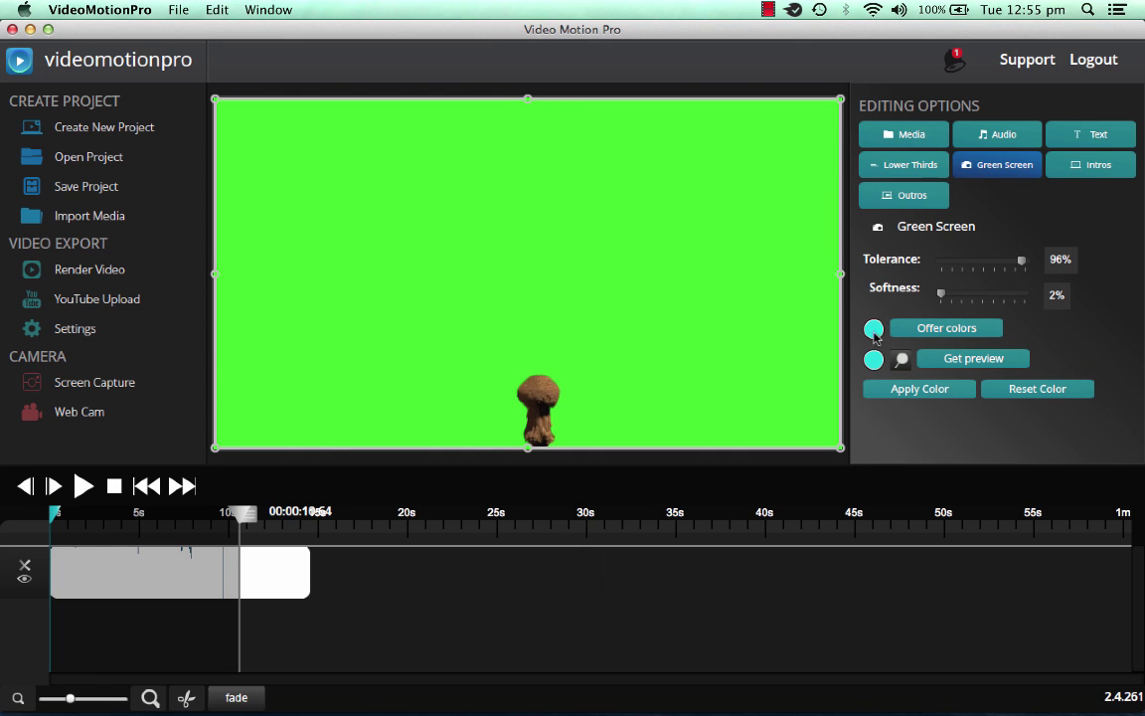
{"action": "left_click", "coordinate": [874, 329]}
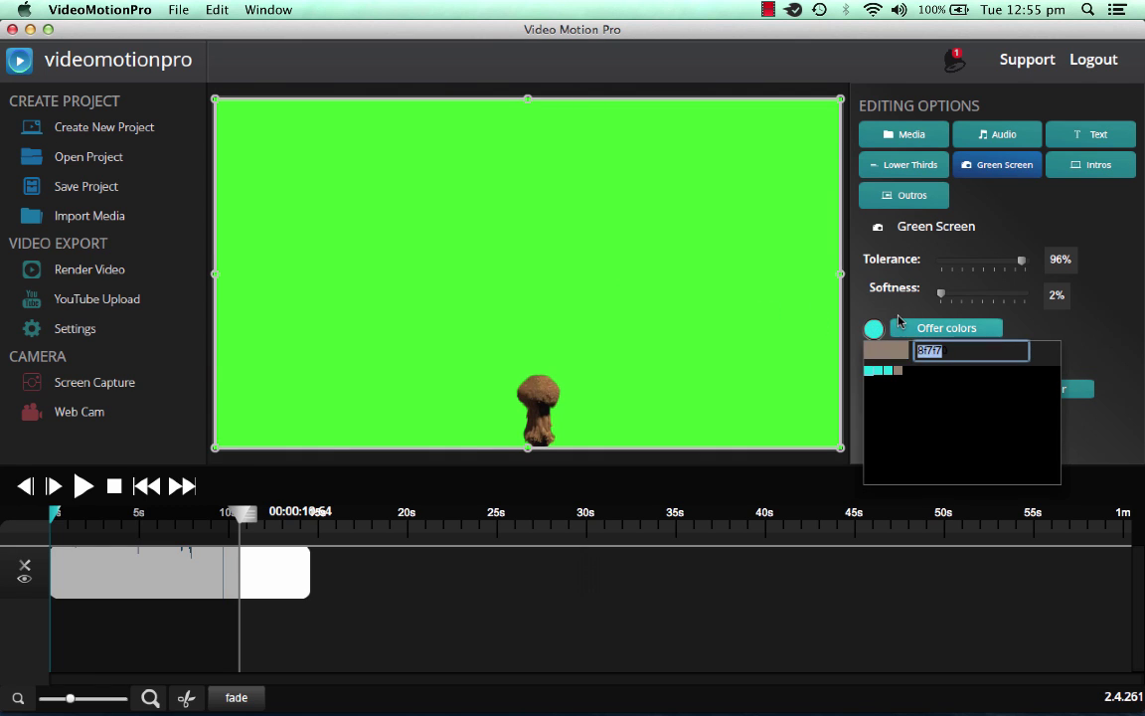
{"action": "left_click", "coordinate": [876, 331]}
{"action": "left_click", "coordinate": [874, 359]}
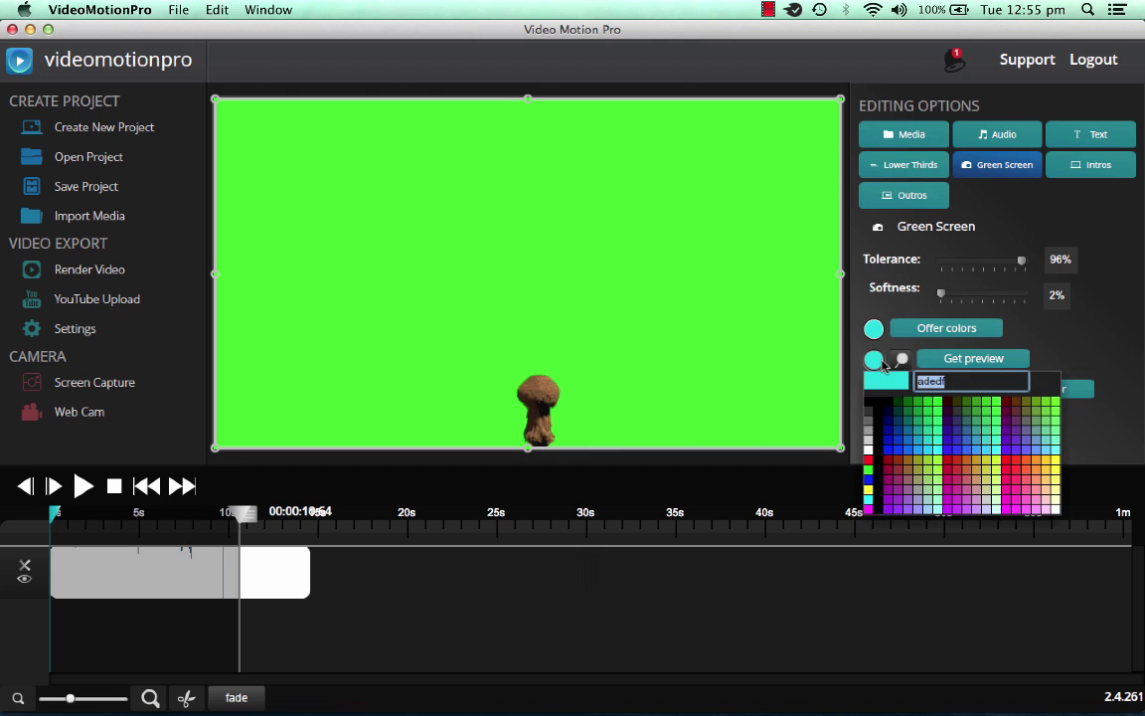
{"action": "left_click", "coordinate": [935, 407]}
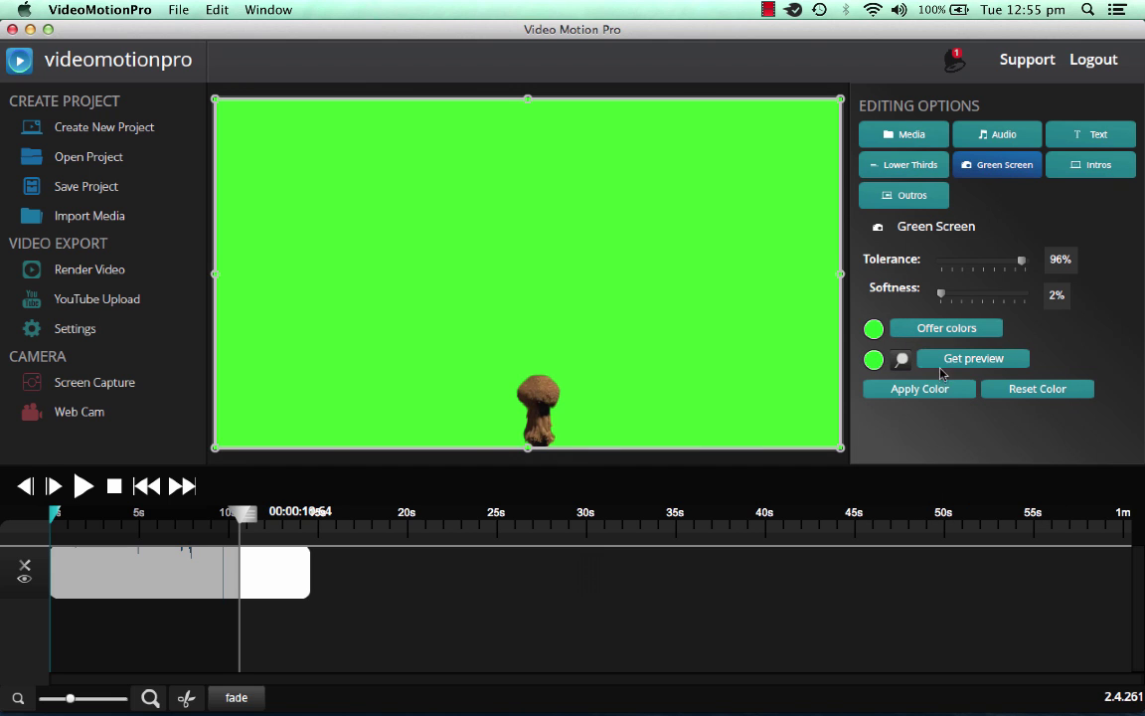
{"action": "left_click", "coordinate": [932, 391]}
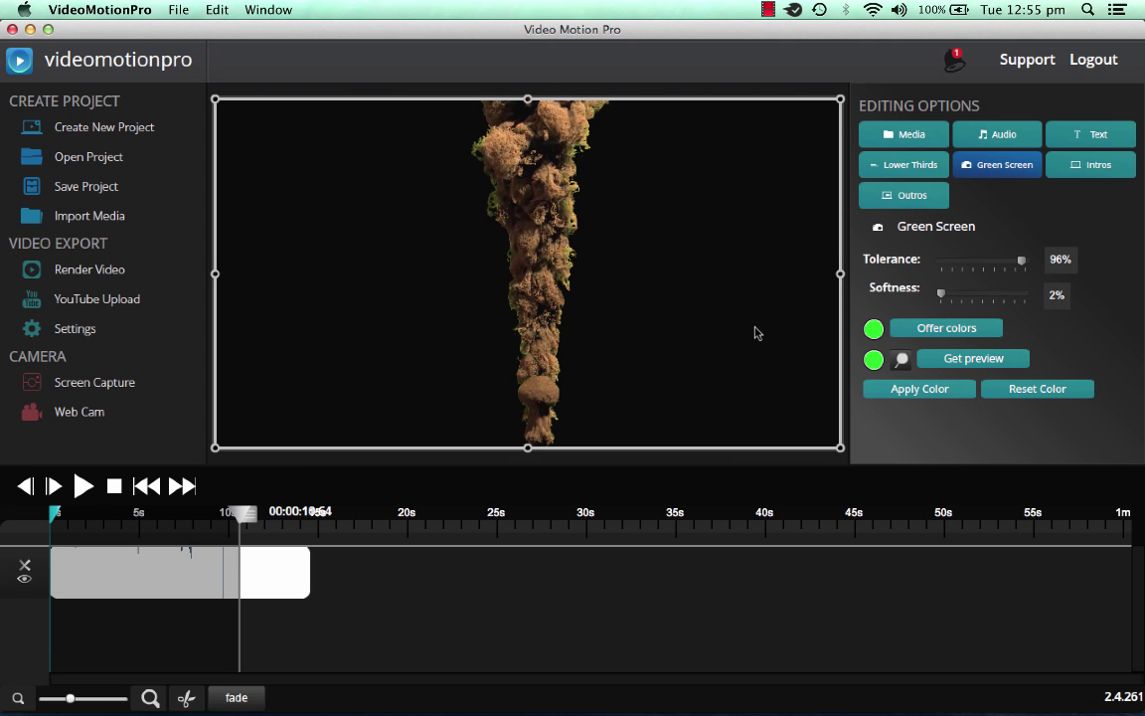
Step: Play the keyed sand clip to check it against black, then stop and rewind
{"action": "left_click", "coordinate": [83, 485]}
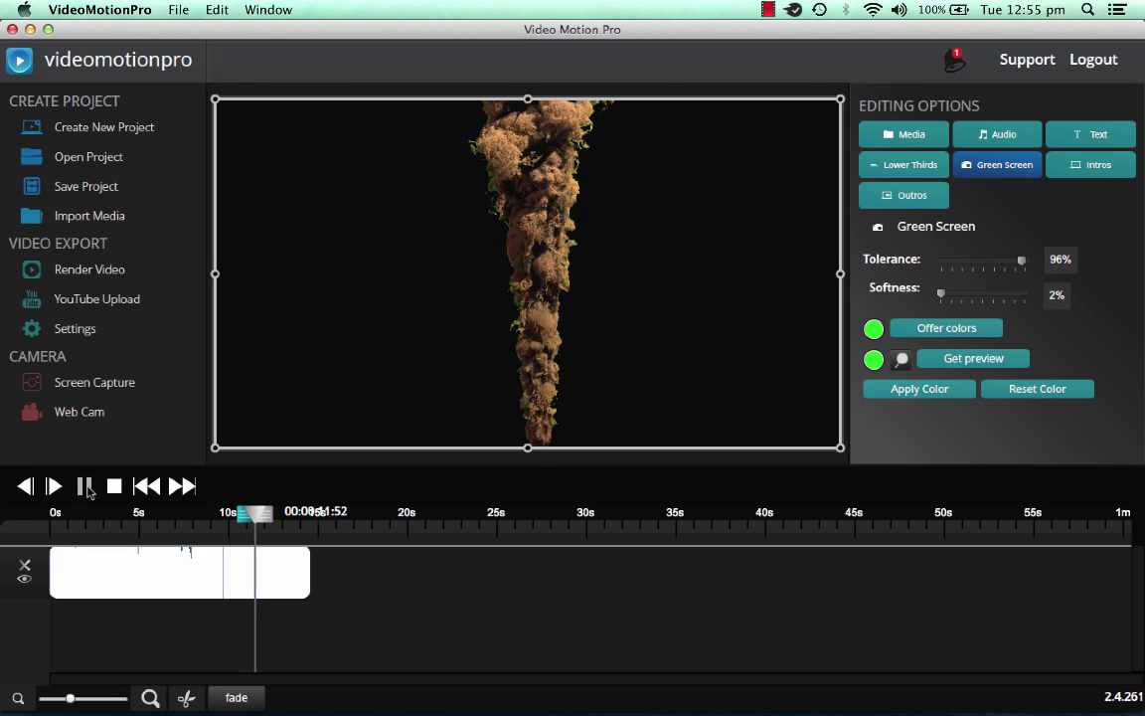
{"action": "left_click", "coordinate": [146, 485]}
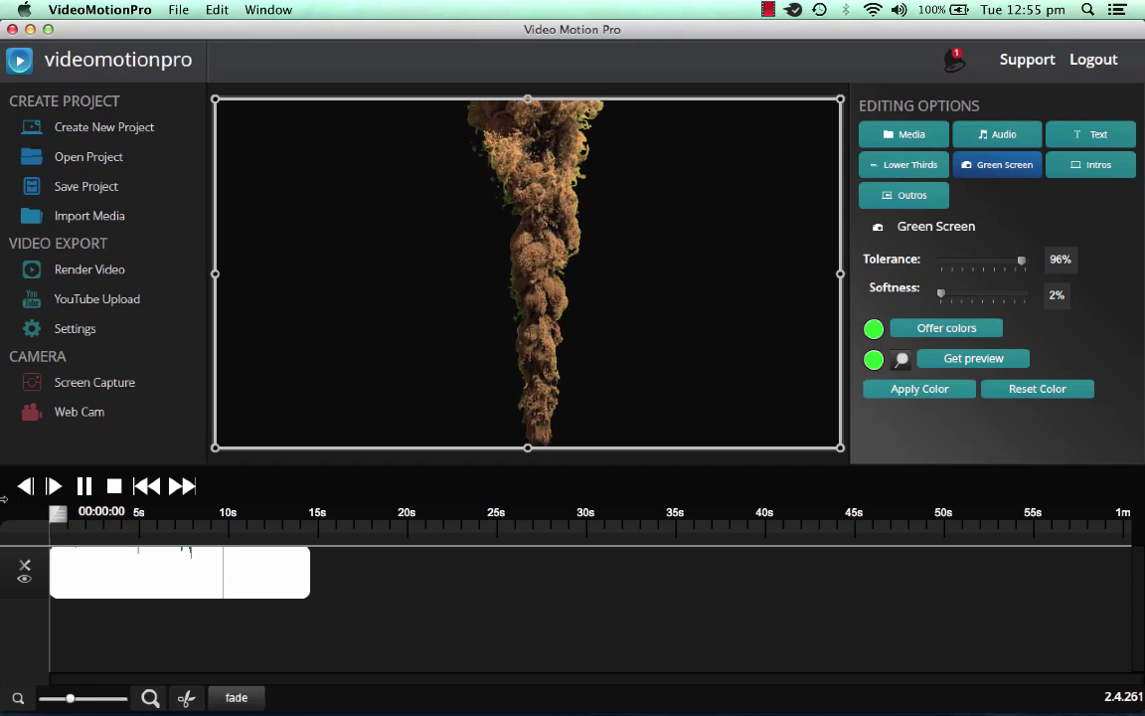
{"action": "left_click", "coordinate": [85, 485]}
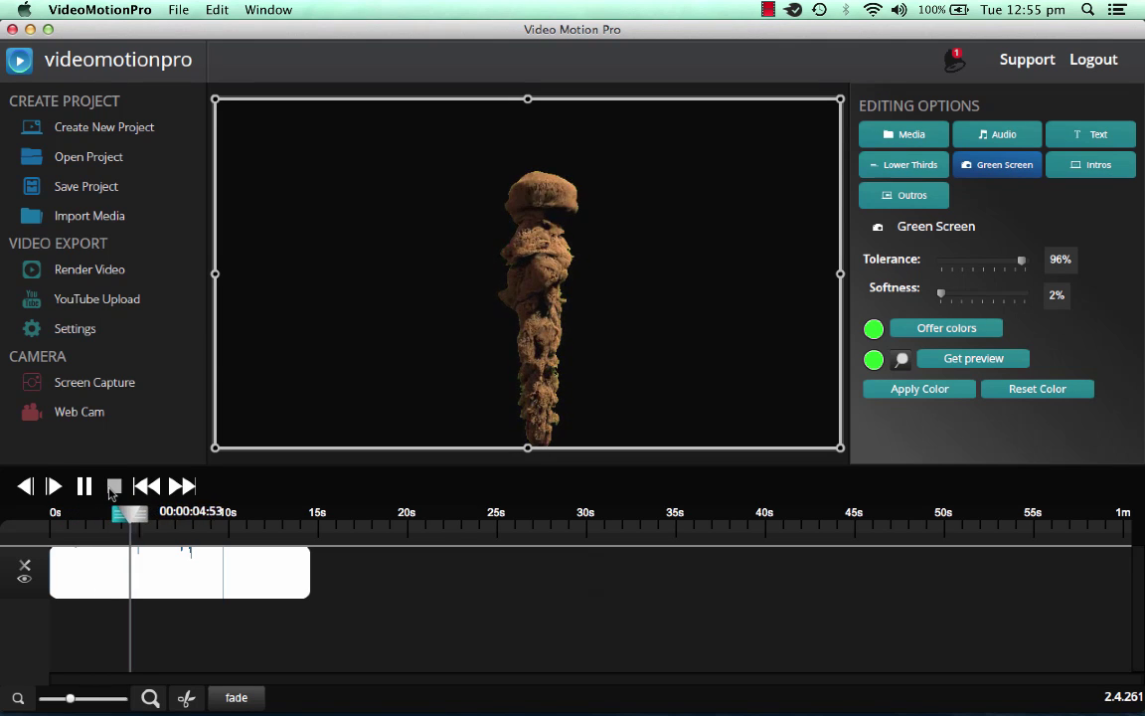
{"action": "left_click", "coordinate": [113, 488]}
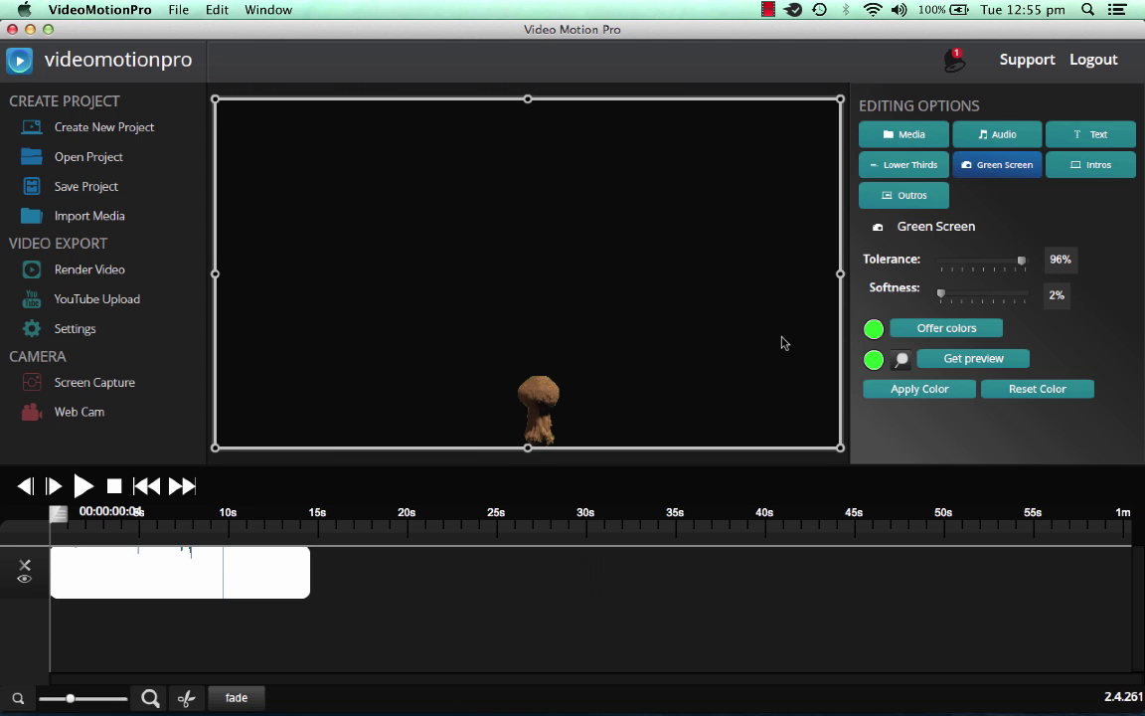
Step: Add a Spring Lower Third 1 banner reading 'Video Motion Pro Tut'
{"action": "left_click", "coordinate": [902, 167]}
{"action": "left_click", "coordinate": [916, 278]}
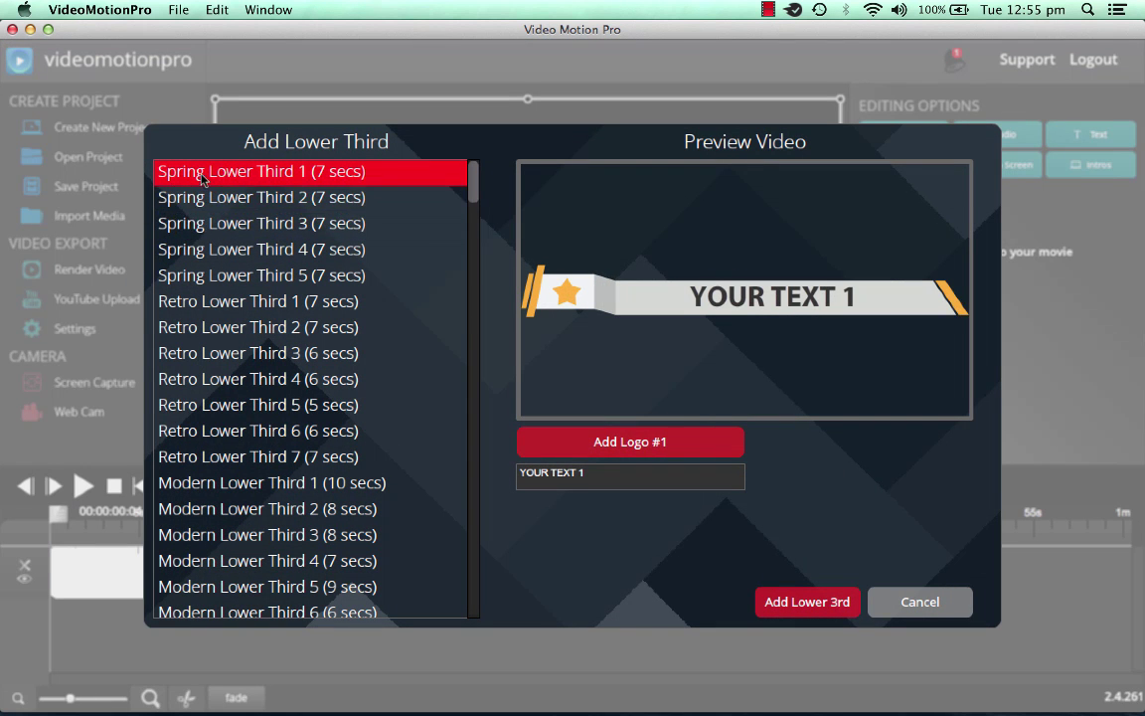
{"action": "left_click", "coordinate": [677, 475]}
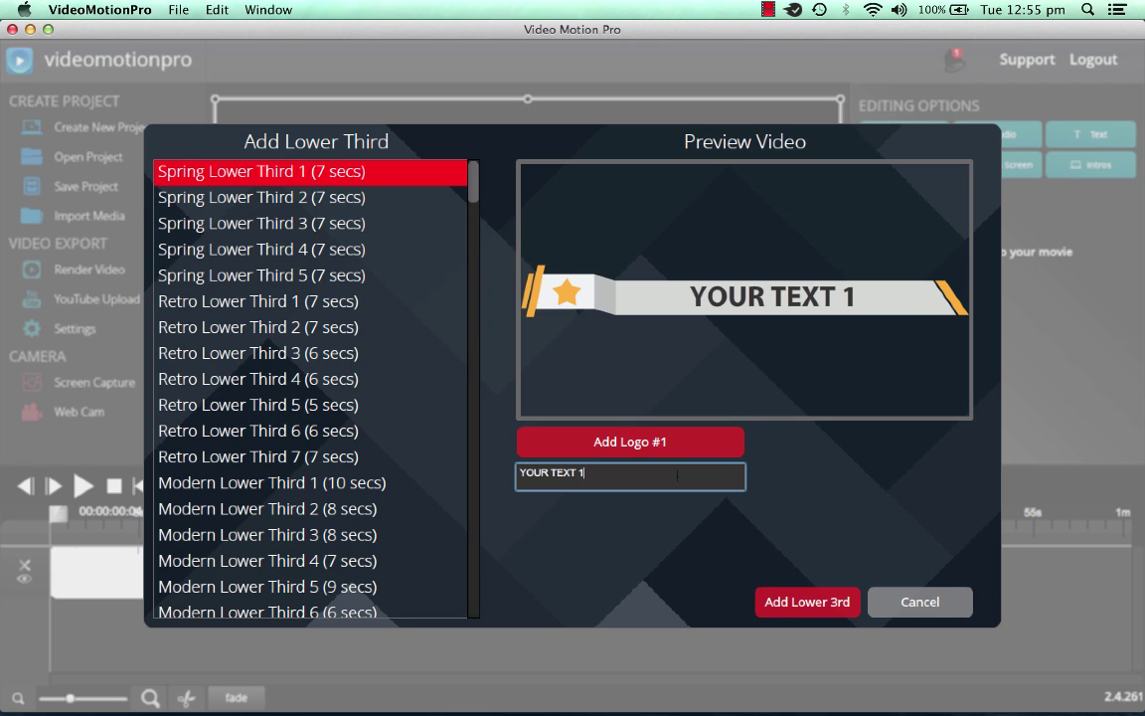
{"action": "key", "text": "super+a"}
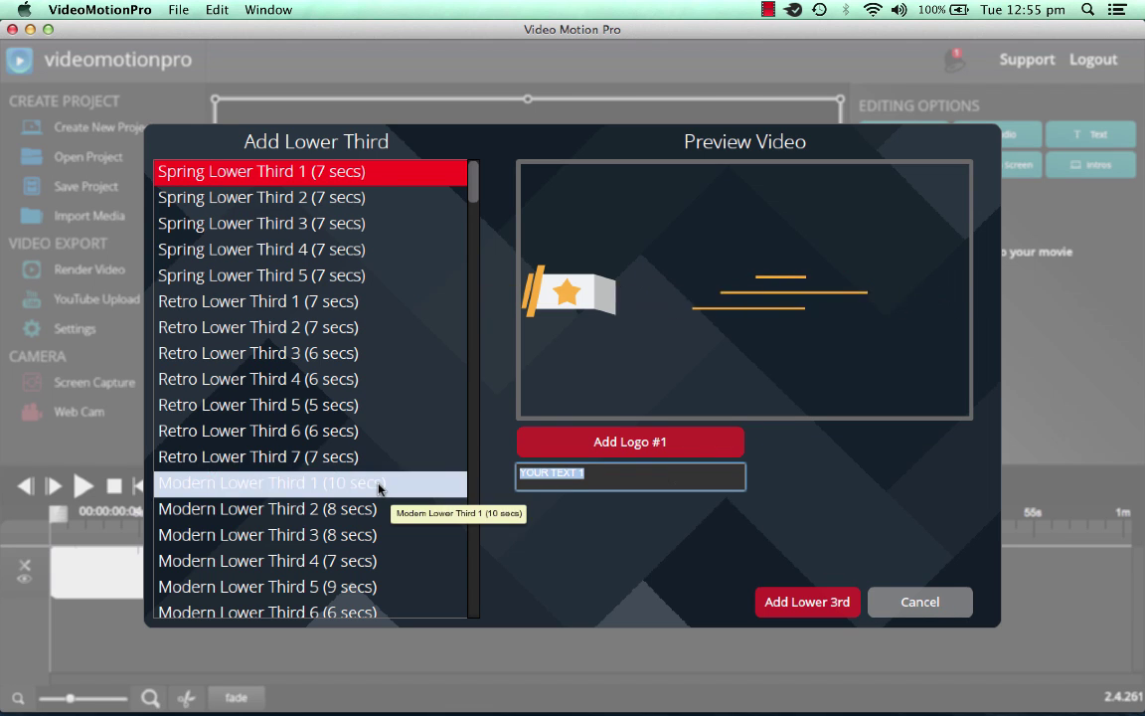
{"action": "type", "text": "Video Motion Pro"}
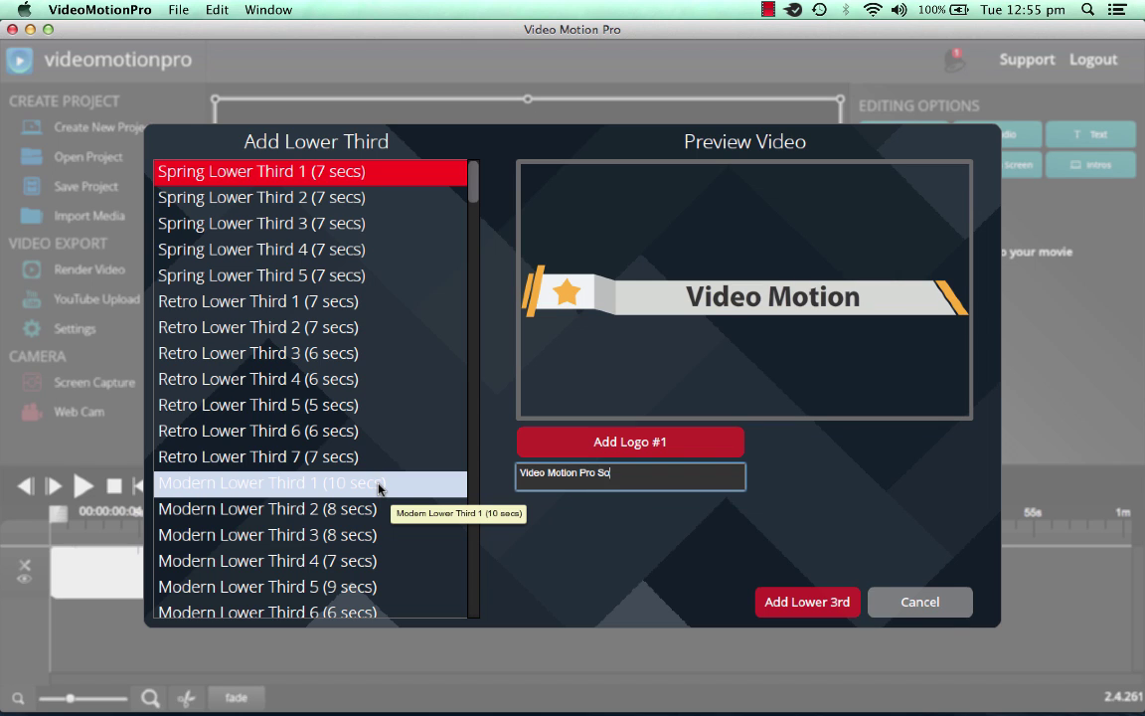
{"action": "type", "text": " Tut"}
{"action": "left_click", "coordinate": [803, 608]}
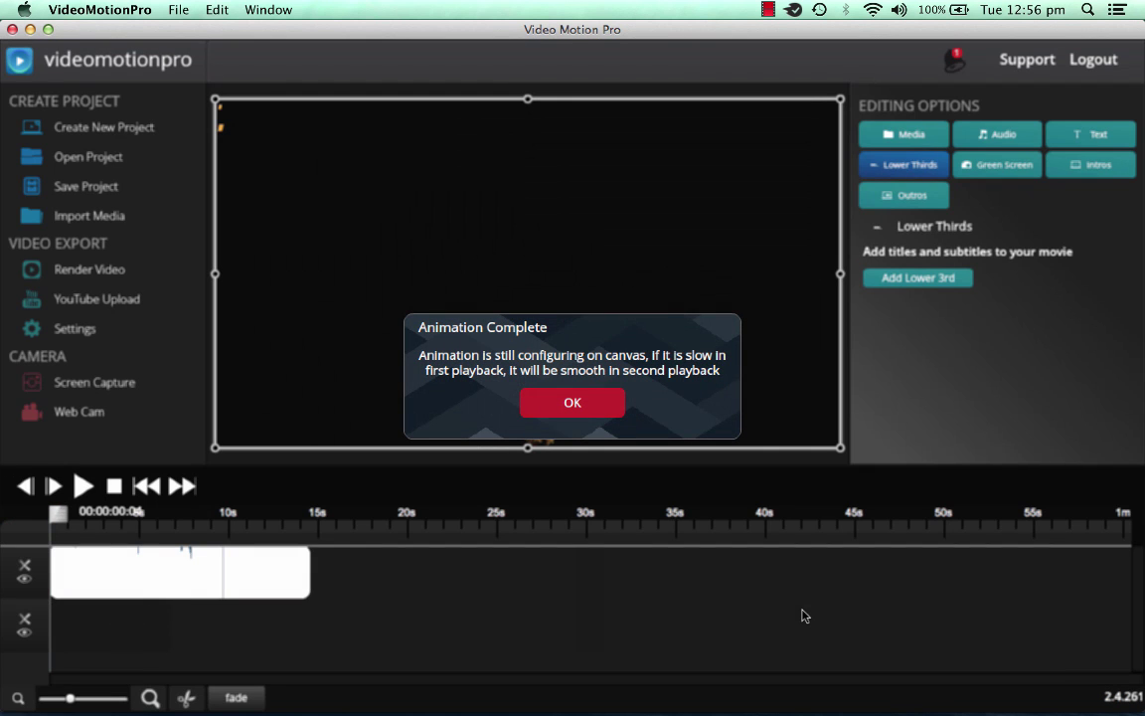
Step: Dismiss the Animation Complete notice, preview the banner over the keyed clip, and return to Media
{"action": "left_click", "coordinate": [585, 406]}
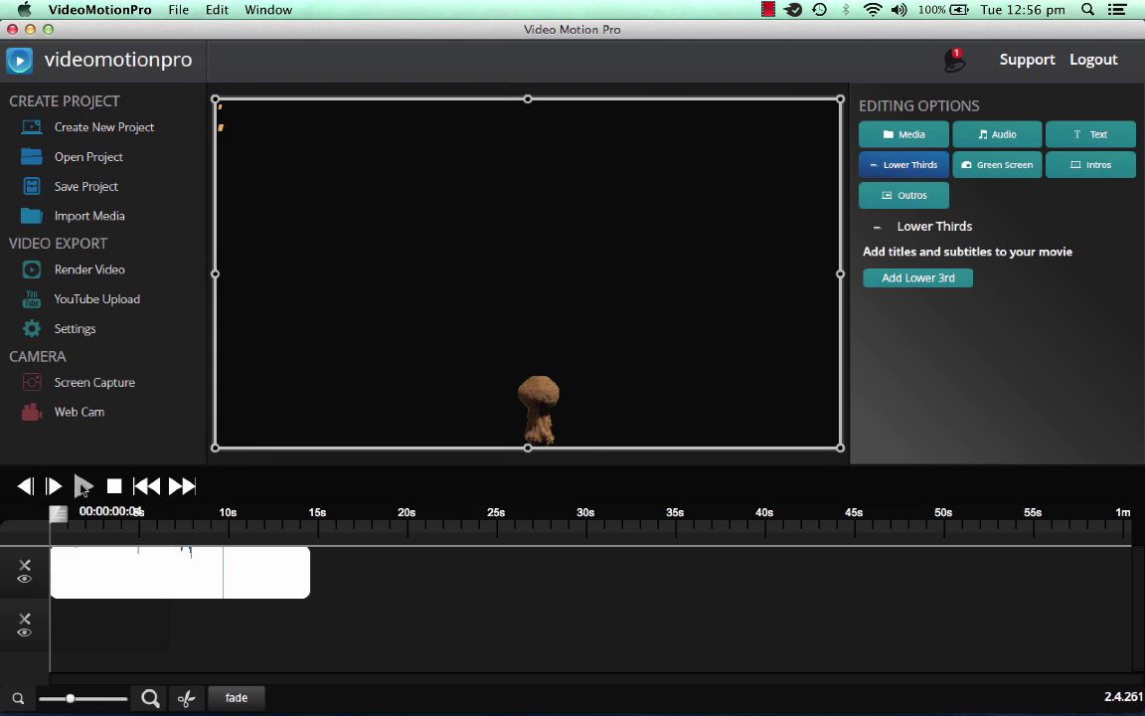
{"action": "left_click", "coordinate": [83, 486]}
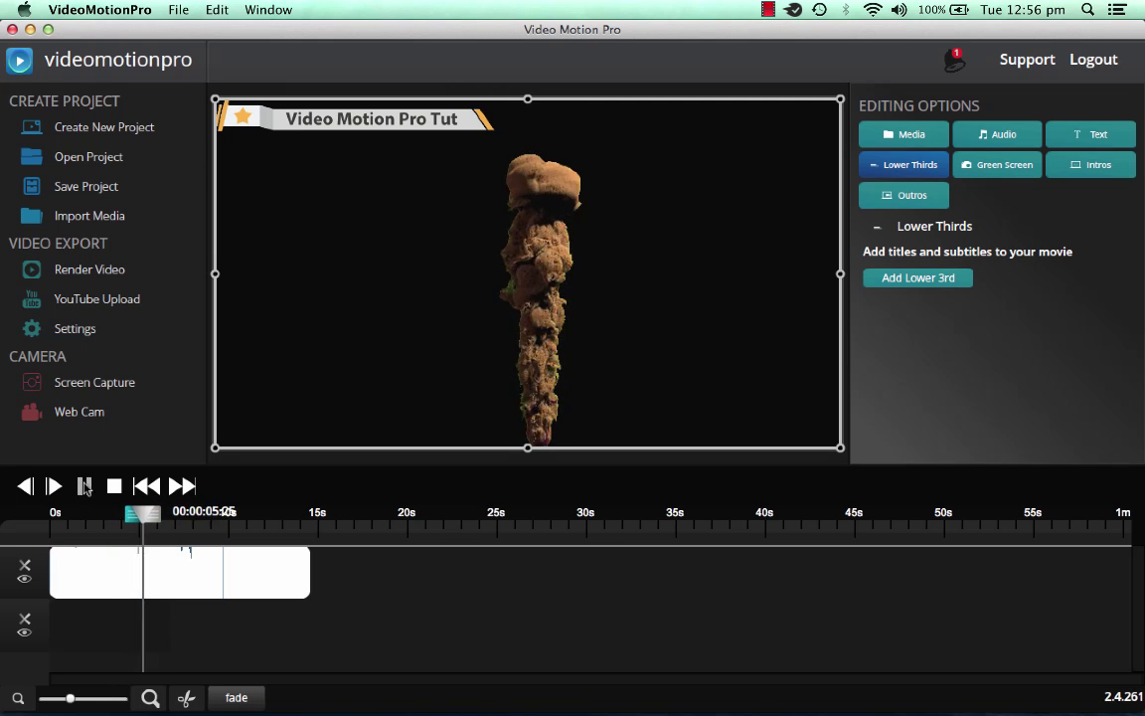
{"action": "left_click", "coordinate": [114, 486]}
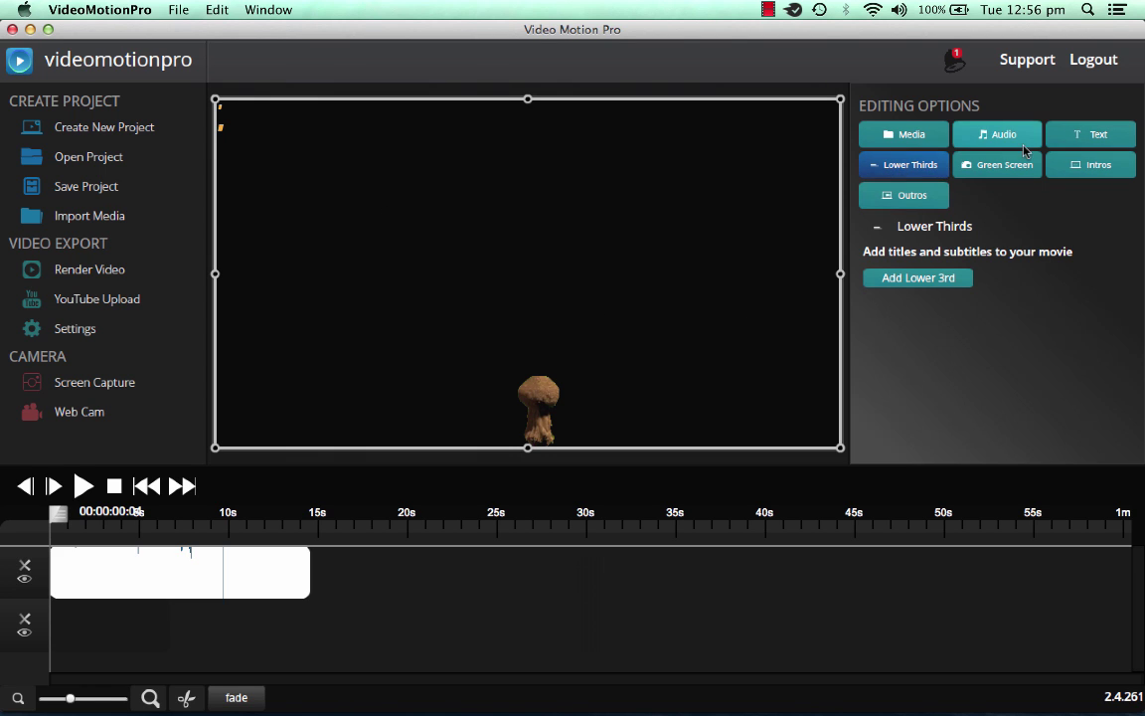
{"action": "left_click", "coordinate": [922, 135]}
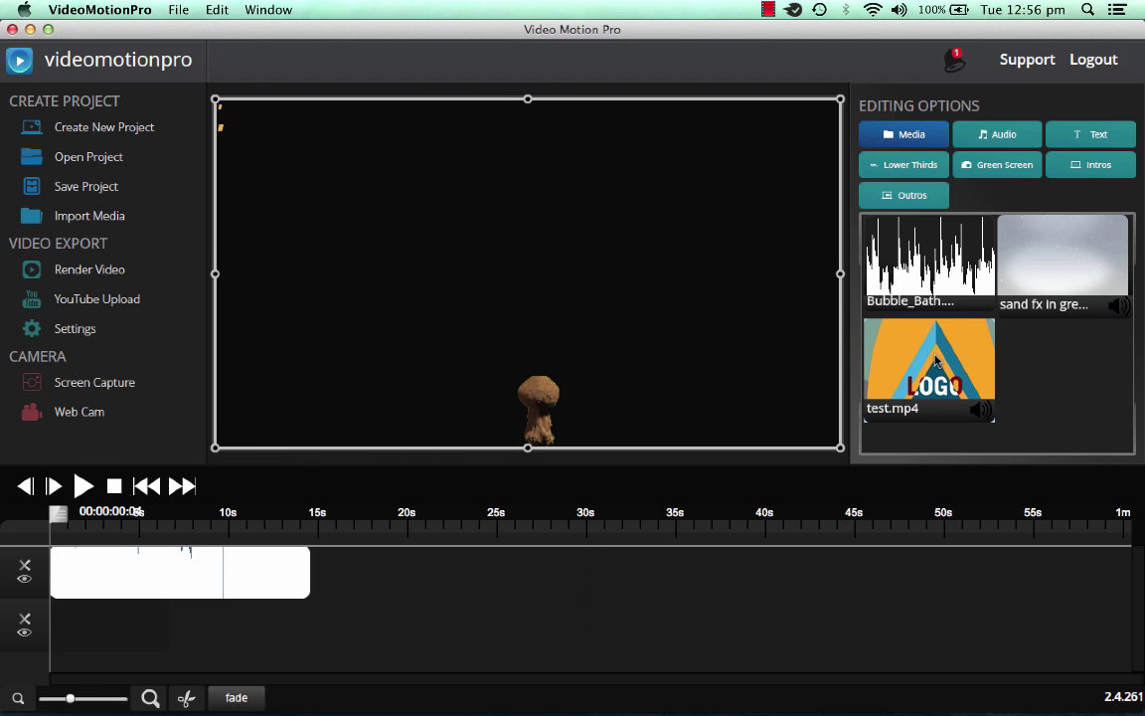
Step: Open the intro templates and preview the Geometric Logo intro and its caption
{"action": "left_click", "coordinate": [1084, 166]}
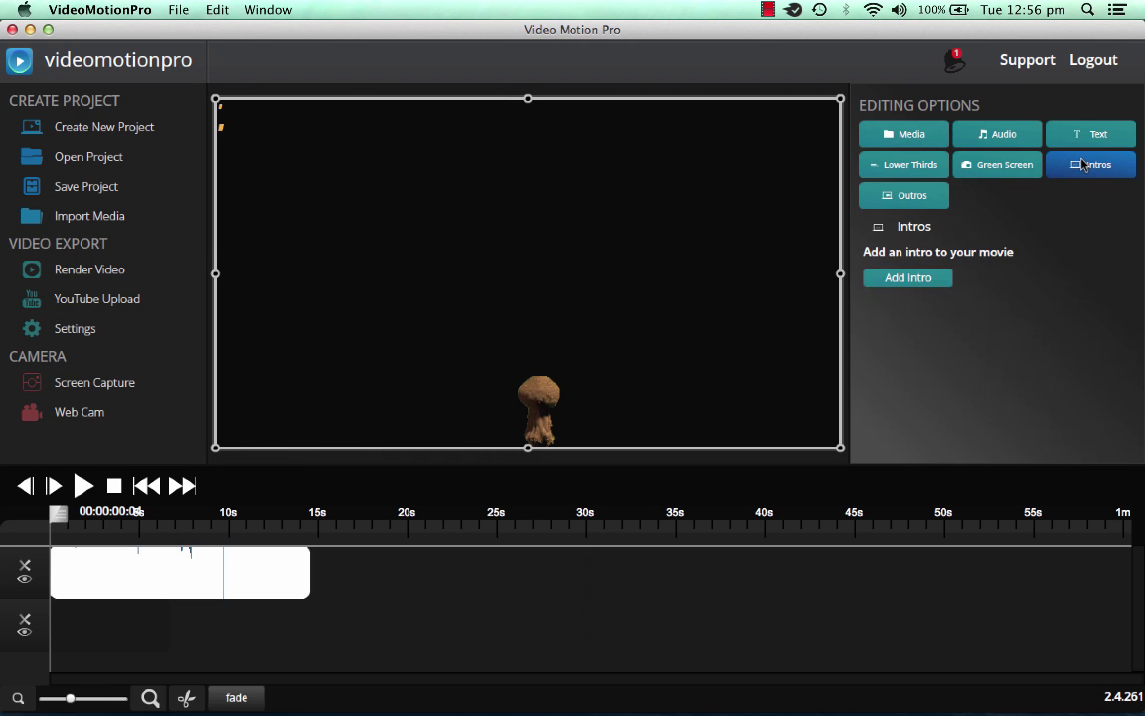
{"action": "left_click", "coordinate": [908, 278]}
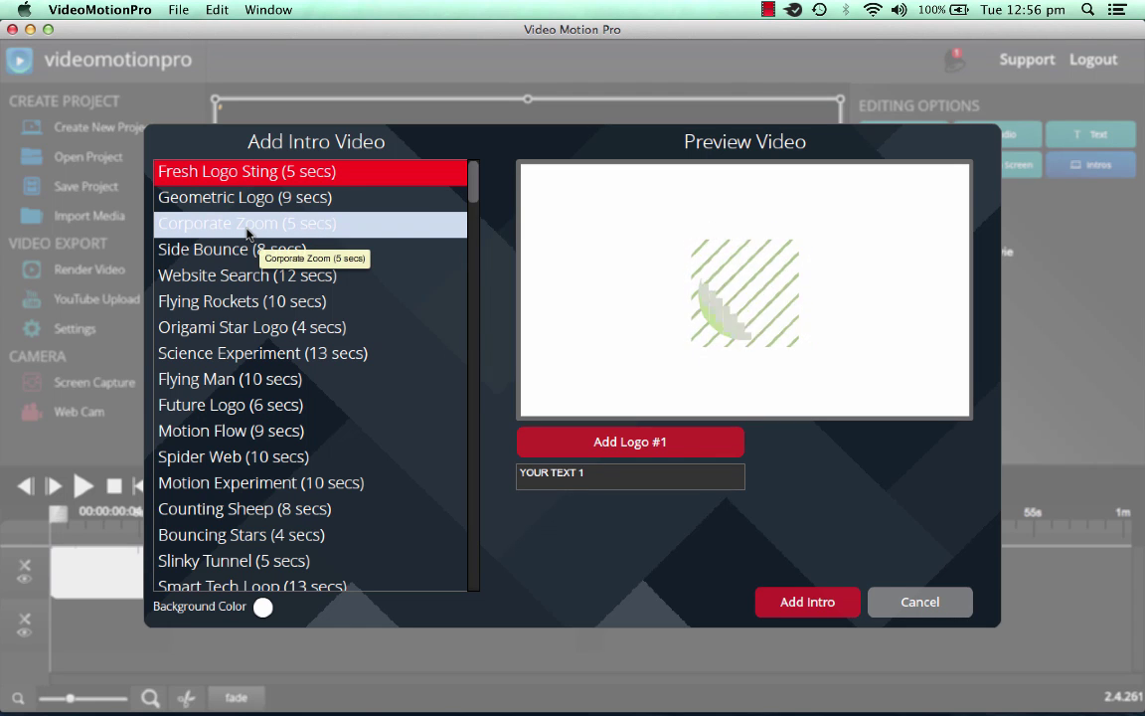
{"action": "scroll", "coordinate": [248, 233], "scroll_direction": "down", "scroll_amount": 15}
{"action": "scroll", "coordinate": [248, 233], "scroll_direction": "down", "scroll_amount": 1}
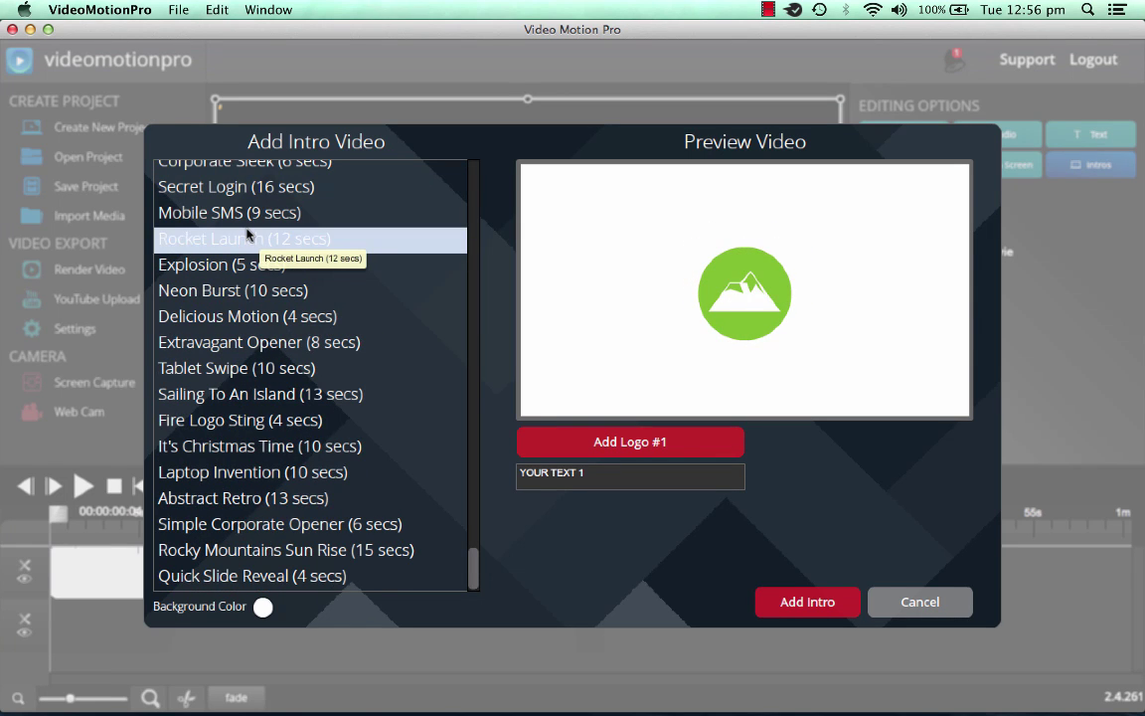
{"action": "scroll", "coordinate": [247, 234], "scroll_direction": "up", "scroll_amount": 15}
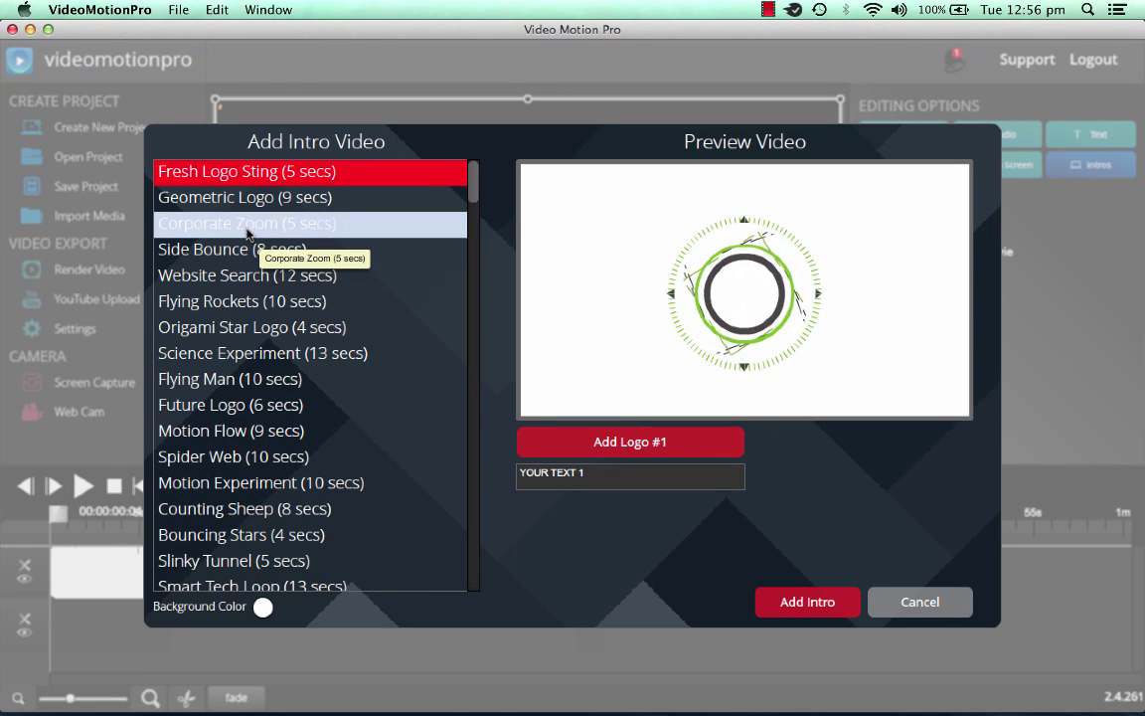
{"action": "left_click", "coordinate": [247, 204]}
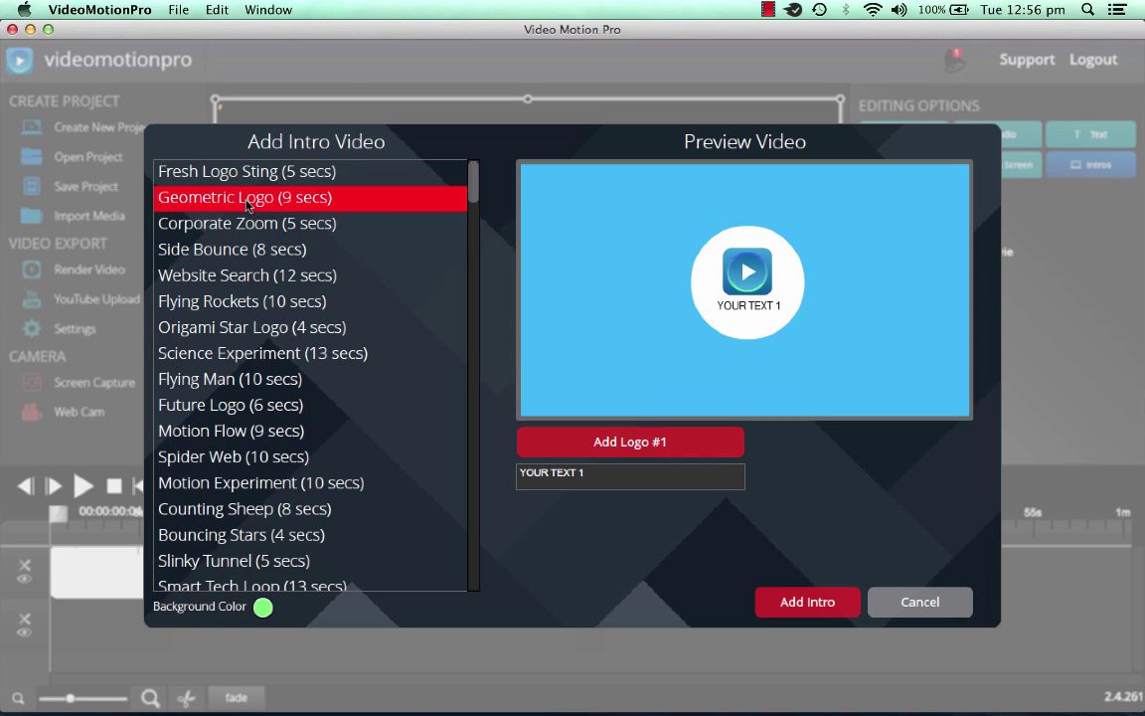
{"action": "left_click", "coordinate": [593, 472]}
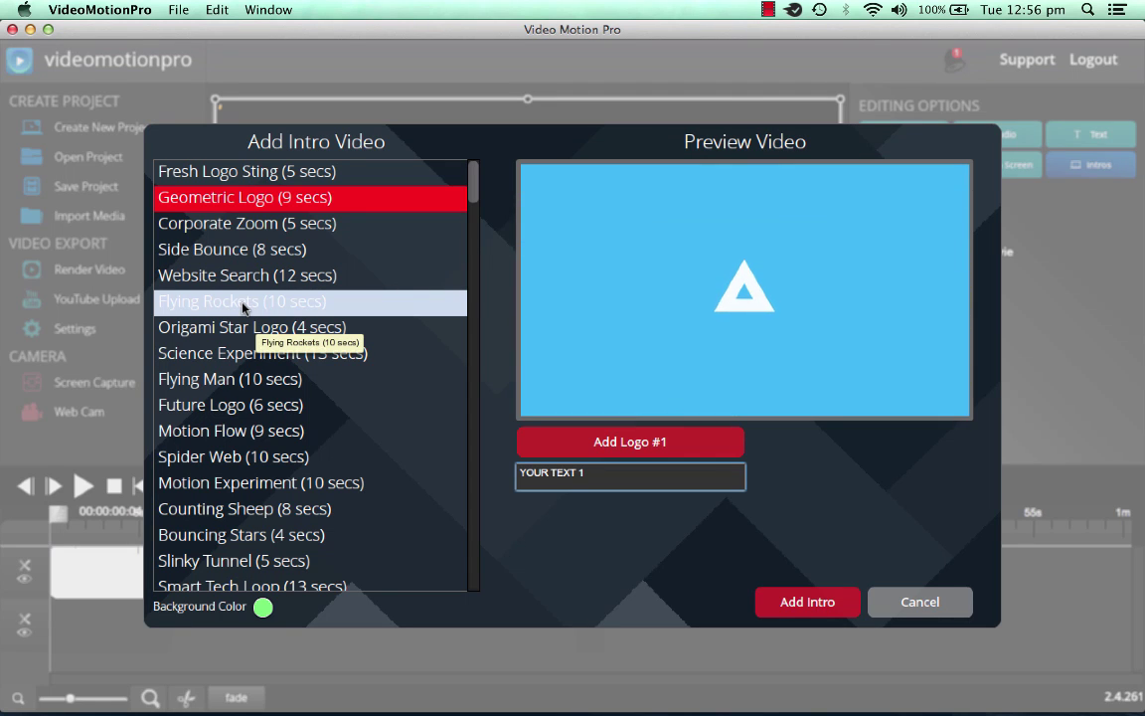
Step: Preview the Flying Rockets intro and select its whole caption text
{"action": "left_click", "coordinate": [243, 307]}
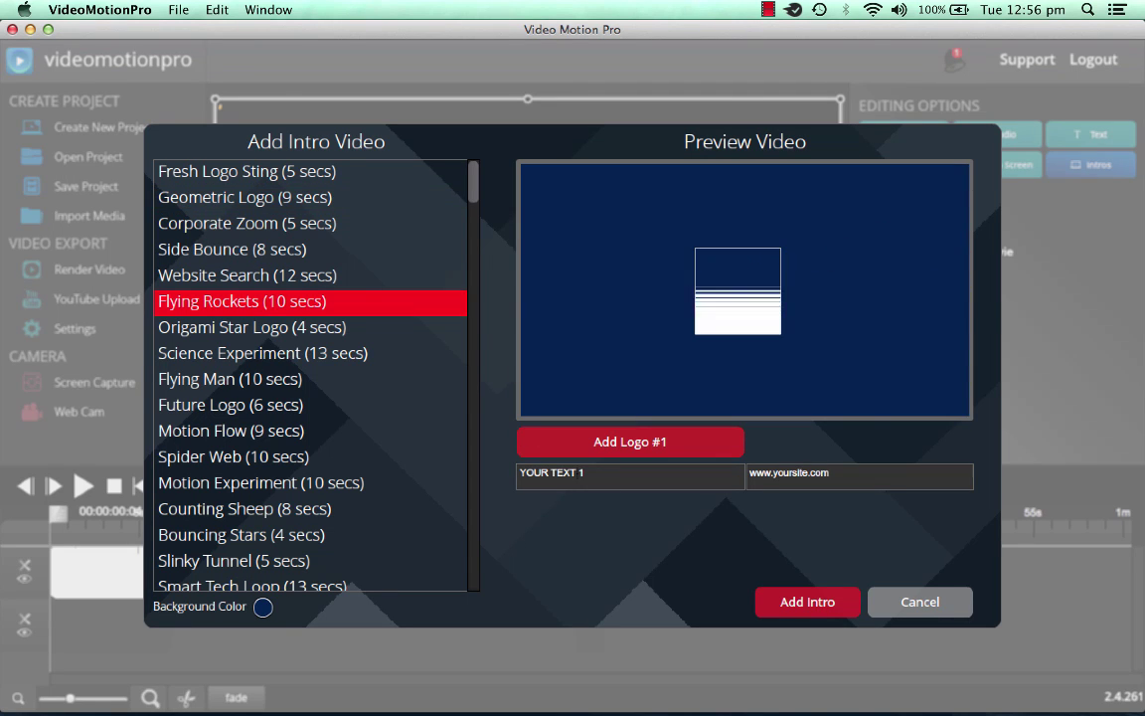
{"action": "left_click", "coordinate": [580, 473]}
{"action": "left_click_drag", "start_coordinate": [610, 474], "coordinate": [416, 478]}
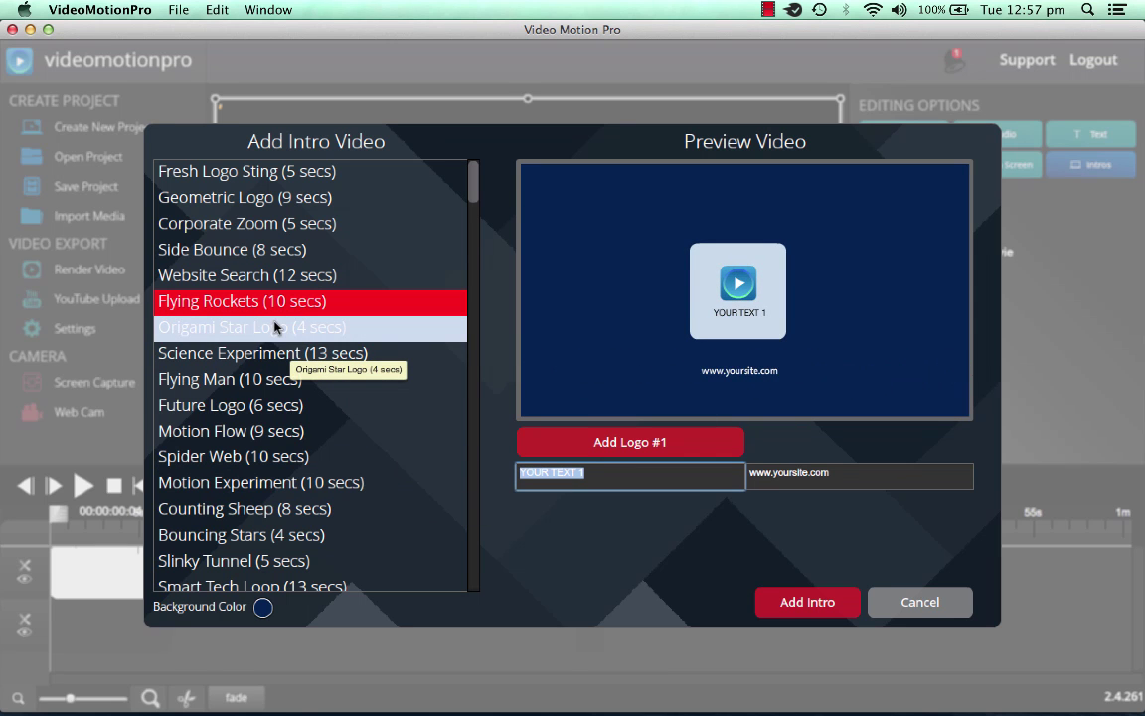
{"action": "scroll", "coordinate": [274, 430], "scroll_direction": "down", "scroll_amount": 5}
{"action": "scroll", "coordinate": [275, 430], "scroll_direction": "down", "scroll_amount": 3}
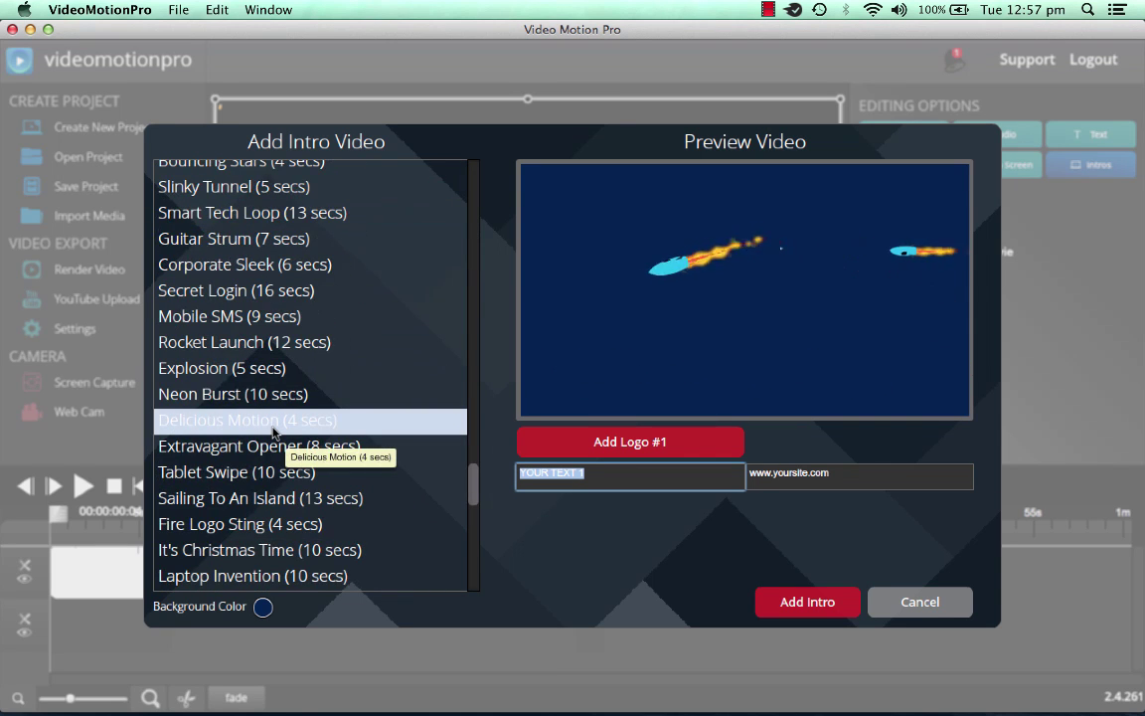
{"action": "left_click", "coordinate": [275, 342]}
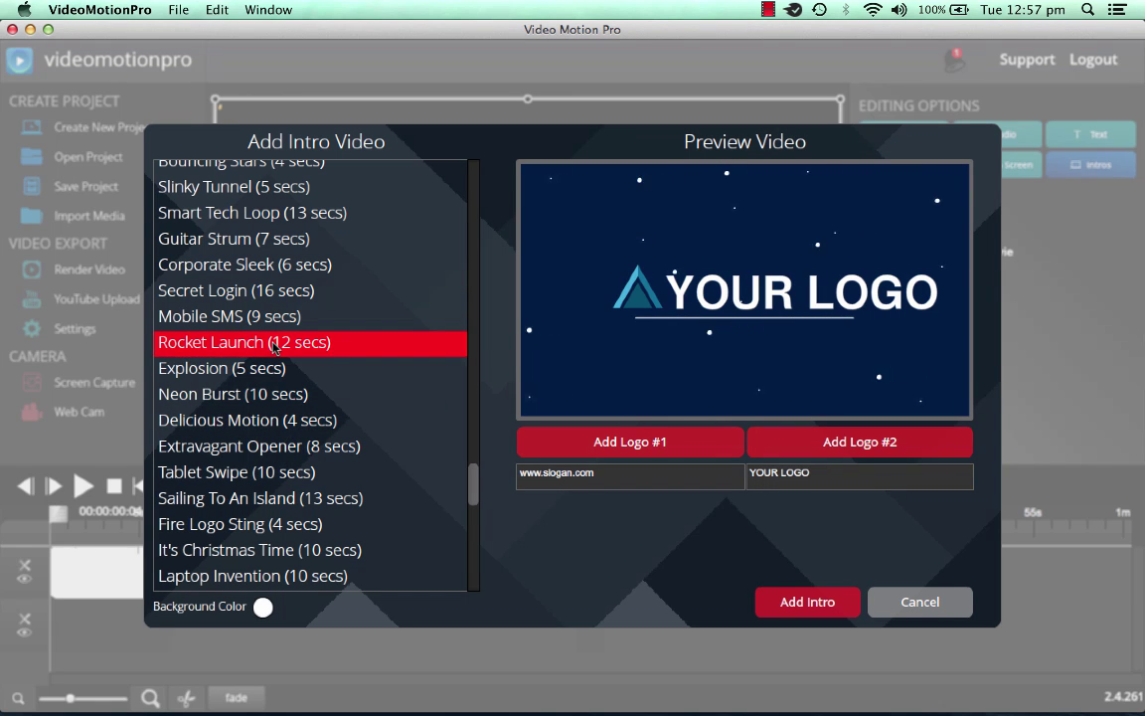
{"action": "left_click", "coordinate": [606, 479]}
{"action": "left_click_drag", "start_coordinate": [606, 480], "coordinate": [475, 486]}
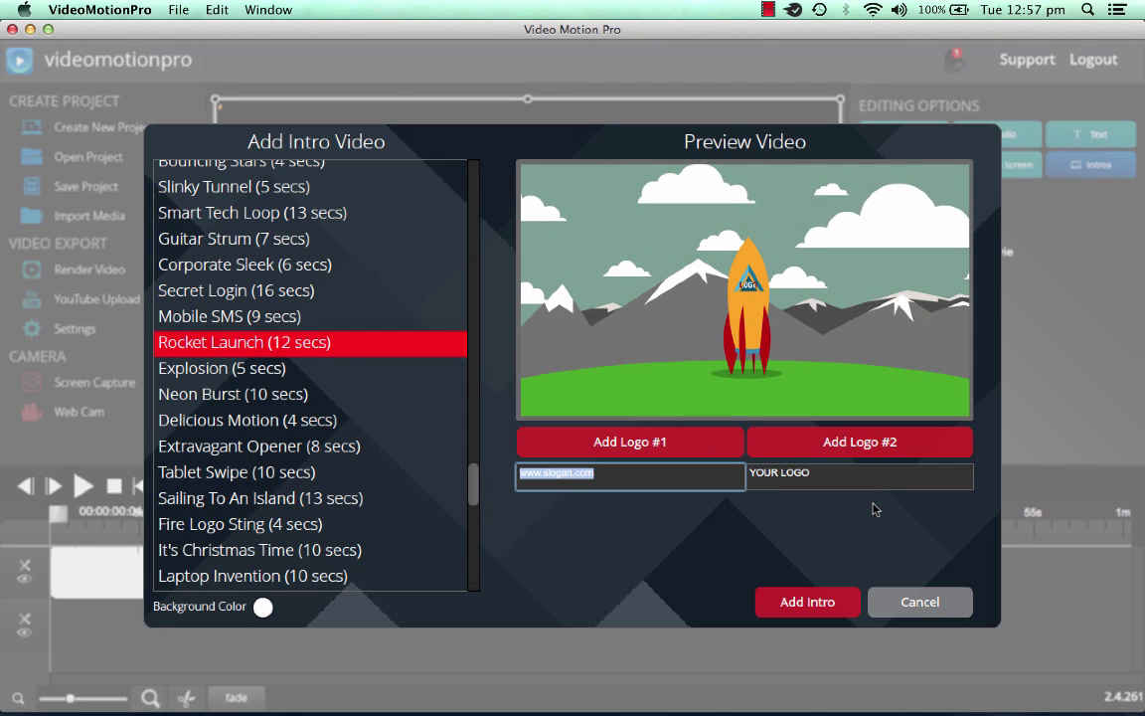
{"action": "type", "text": "Video Mot"}
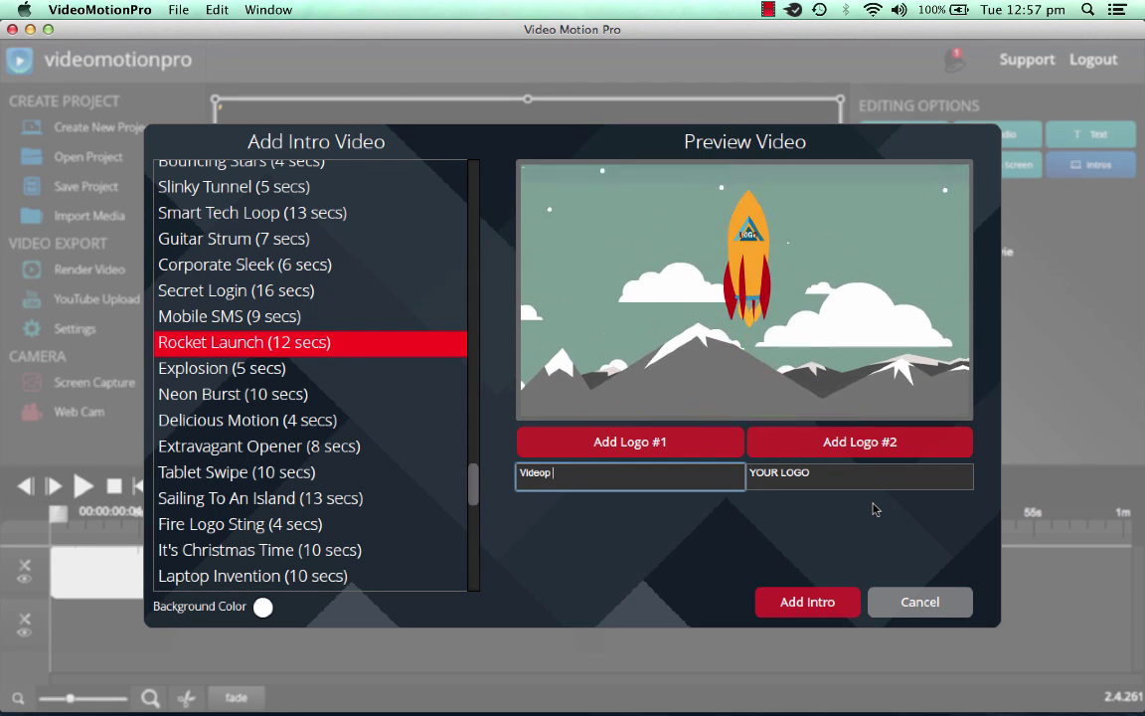
{"action": "type", "text": "ion "}
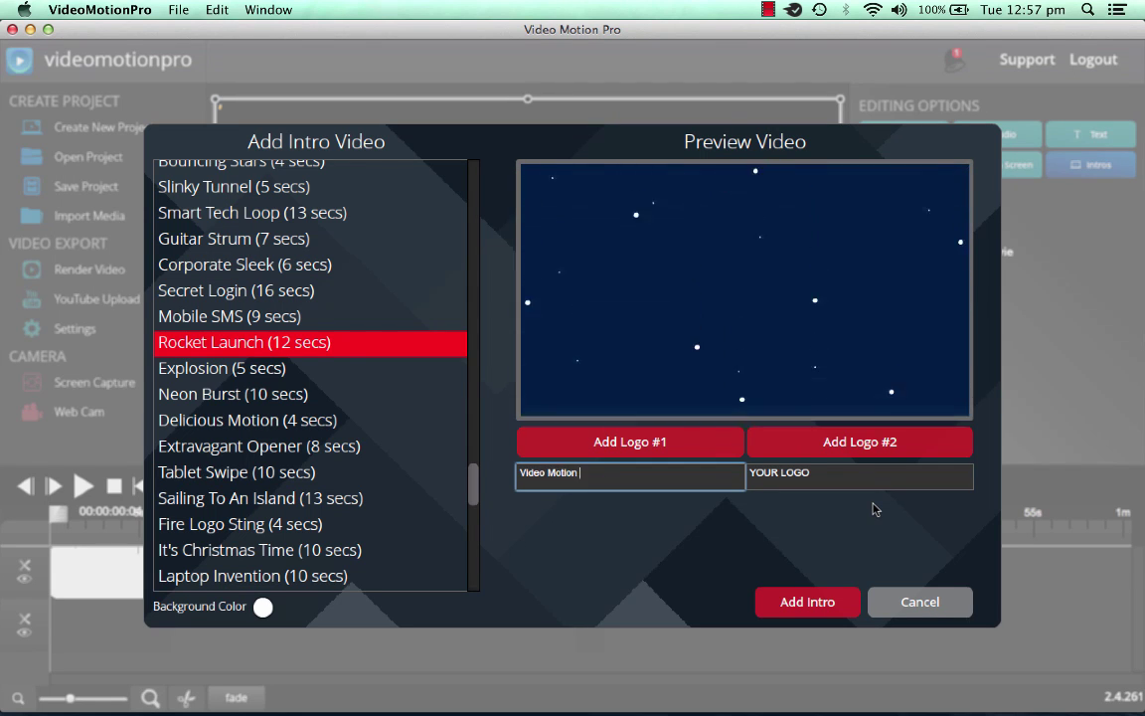
{"action": "type", "text": "Pro TUtorial"}
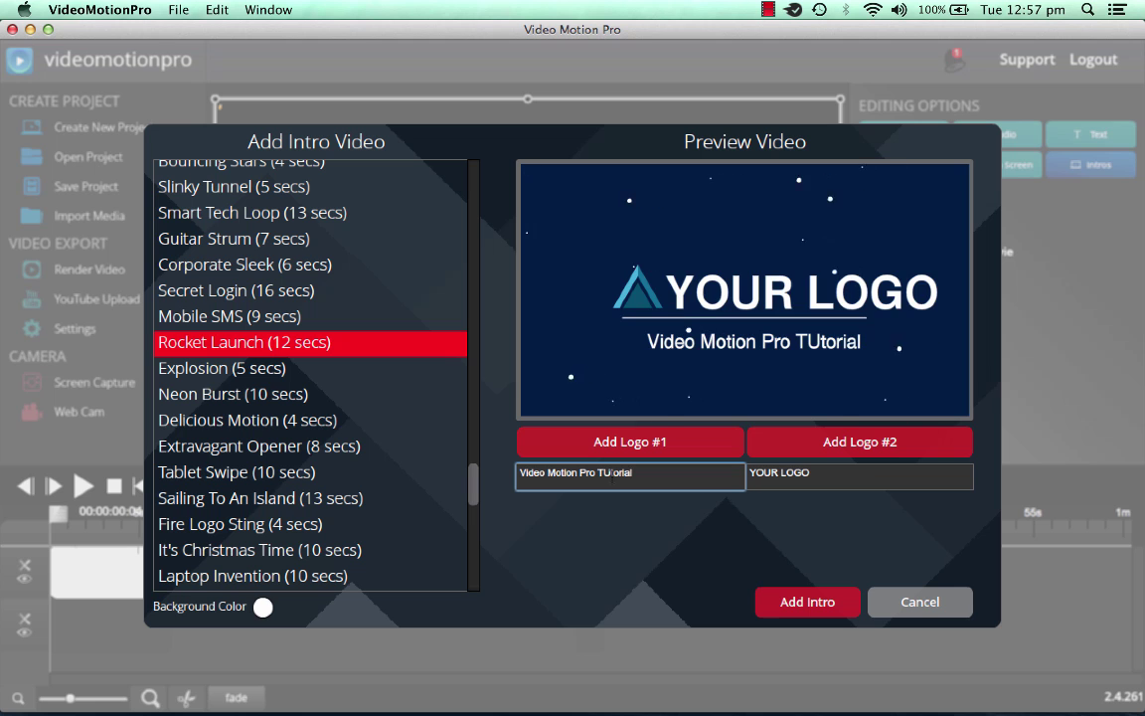
{"action": "left_click", "coordinate": [606, 474]}
{"action": "key", "text": "BackSpace"}
{"action": "type", "text": "u"}
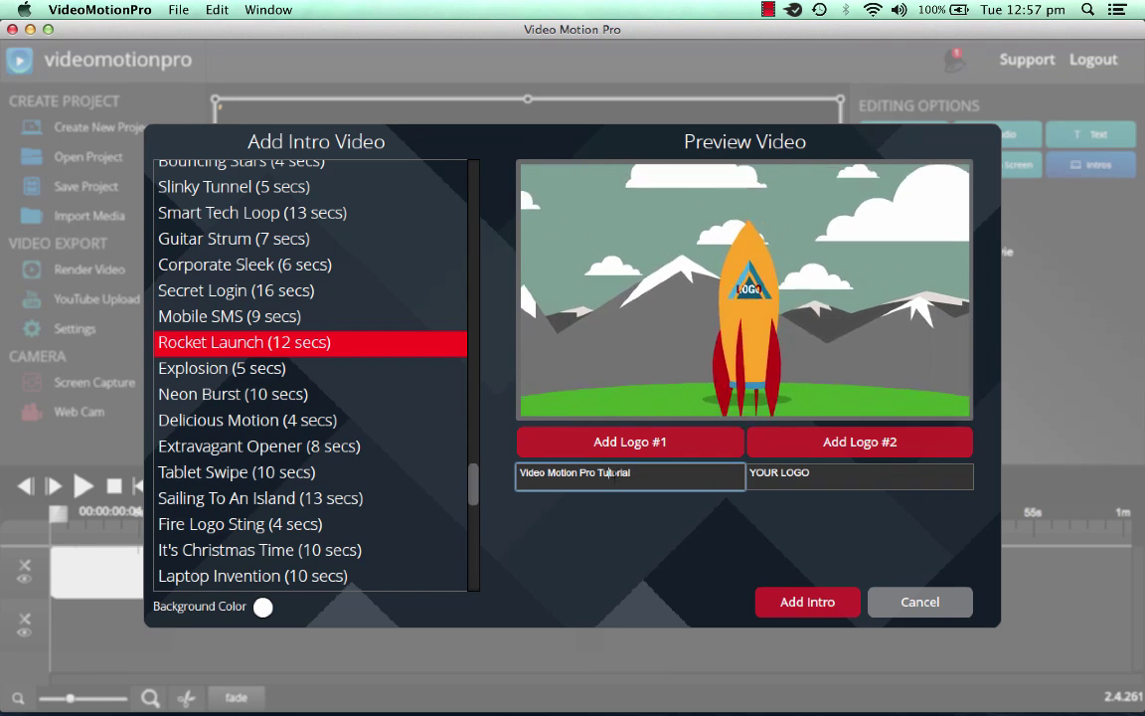
Step: Change YOUR LOGO to 'Tutorial' and add the Rocket Launch intro to the movie
{"action": "left_click", "coordinate": [797, 473]}
{"action": "key", "text": "BackSpace"}
{"action": "key", "text": "BackSpace"}
{"action": "key", "text": "BackSpace"}
{"action": "key", "text": "BackSpace"}
{"action": "key", "text": "BackSpace"}
{"action": "key", "text": "BackSpace"}
{"action": "key", "text": "BackSpace"}
{"action": "key", "text": "BackSpace"}
{"action": "key", "text": "BackSpace"}
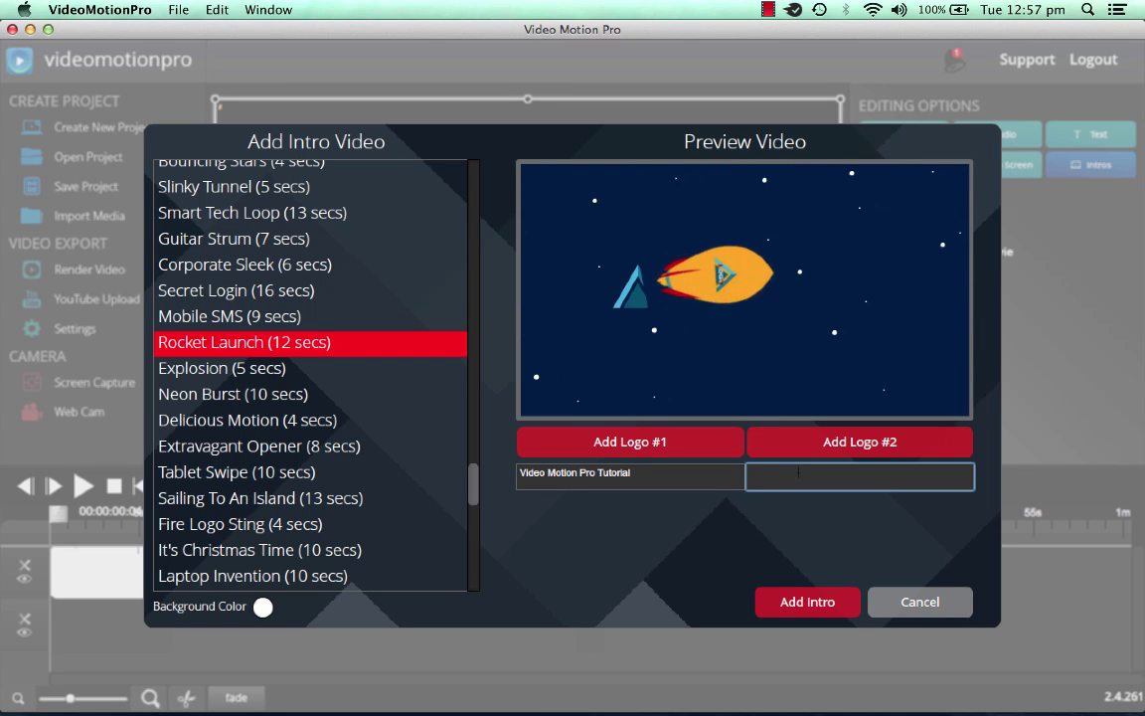
{"action": "type", "text": "Tutorial"}
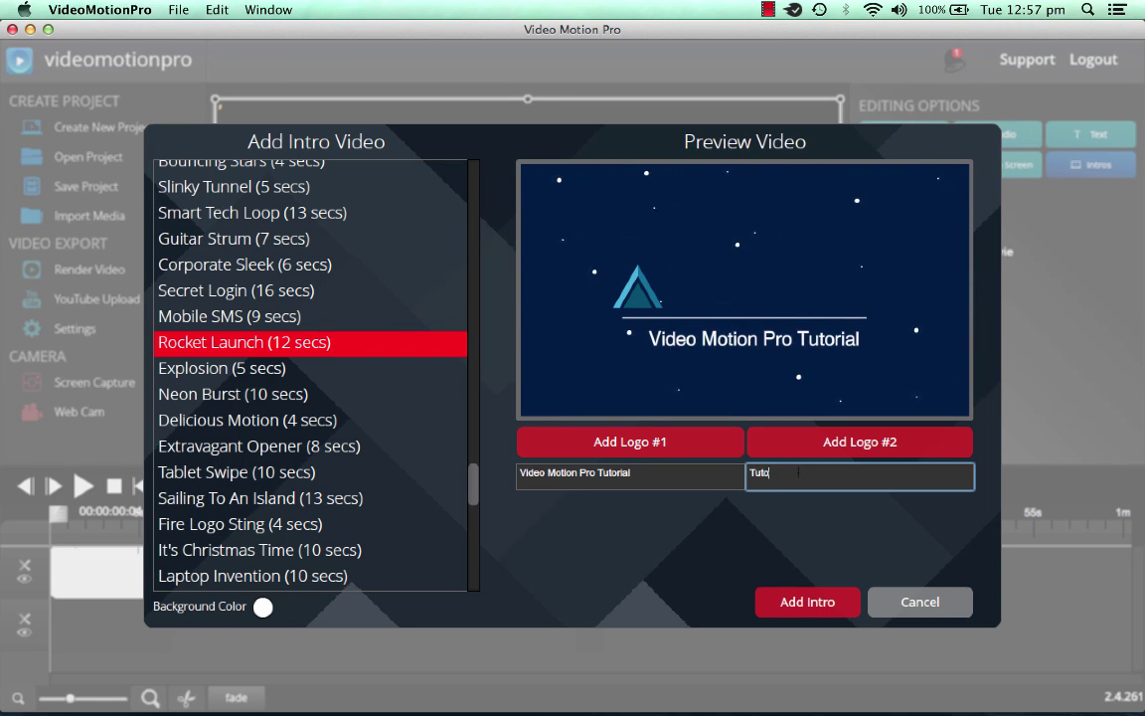
{"action": "left_click", "coordinate": [799, 603]}
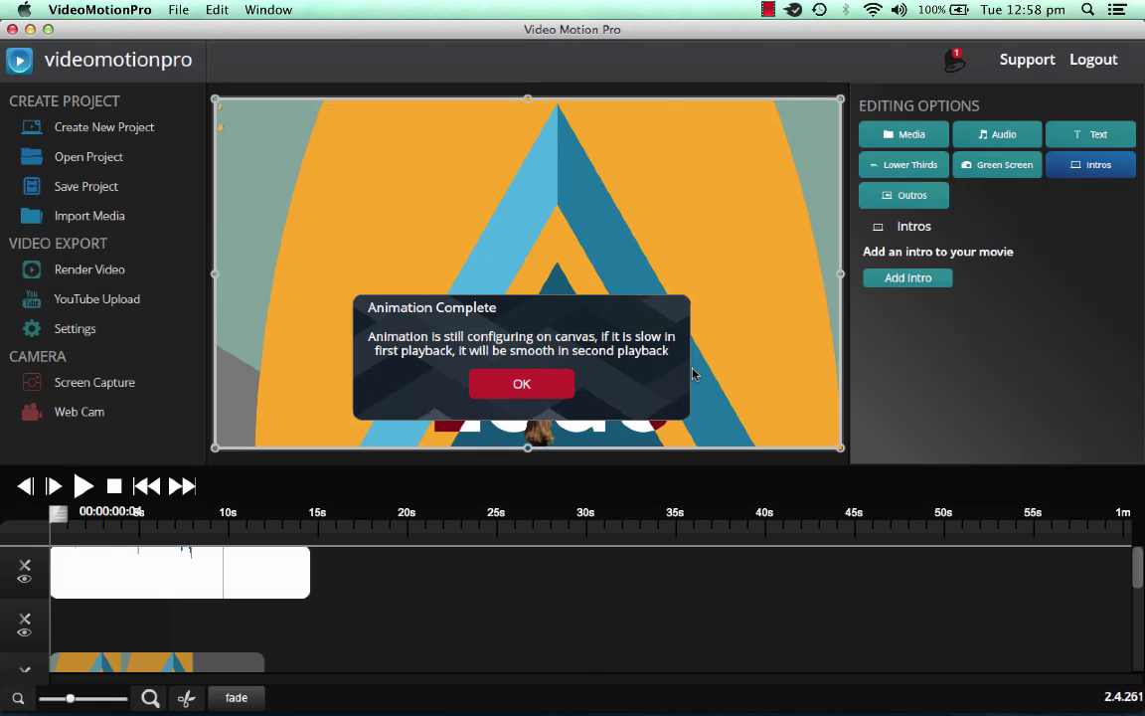
Step: Close the Animation Complete notice and play the movie to preview the rocket intro
{"action": "left_click", "coordinate": [523, 385]}
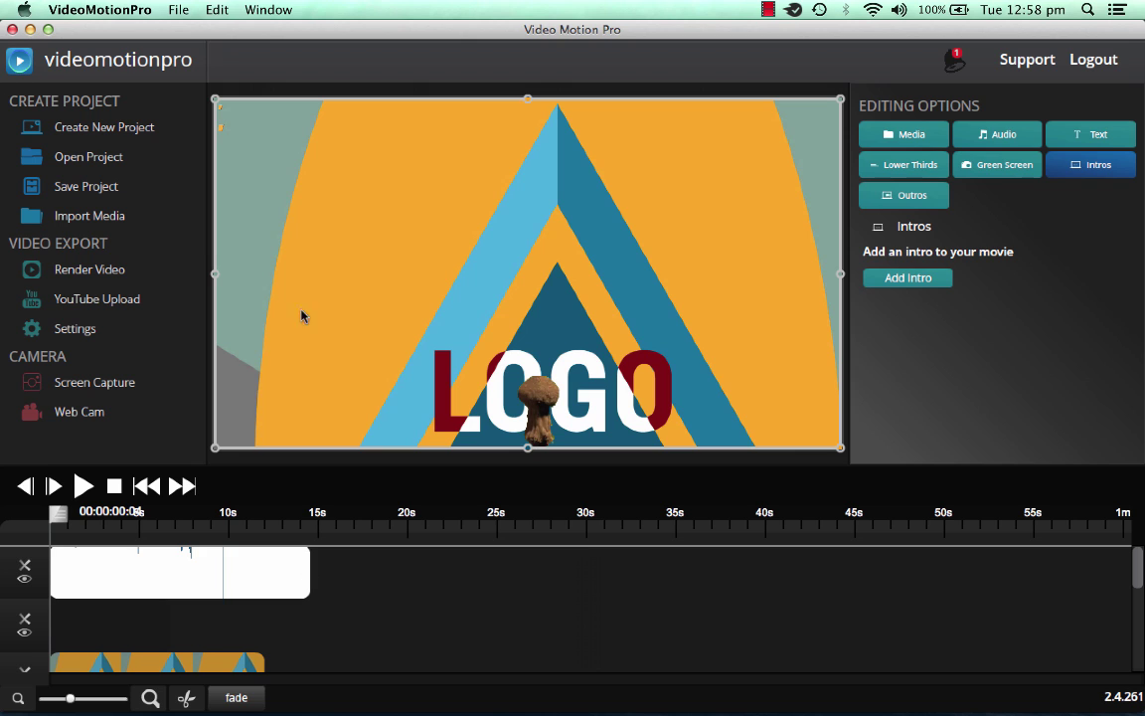
{"action": "left_click", "coordinate": [83, 485]}
Step: Apply a fade in of about 3 seconds and a fade out to the top timeline clip
{"action": "left_click_drag", "start_coordinate": [57, 514], "coordinate": [211, 525]}
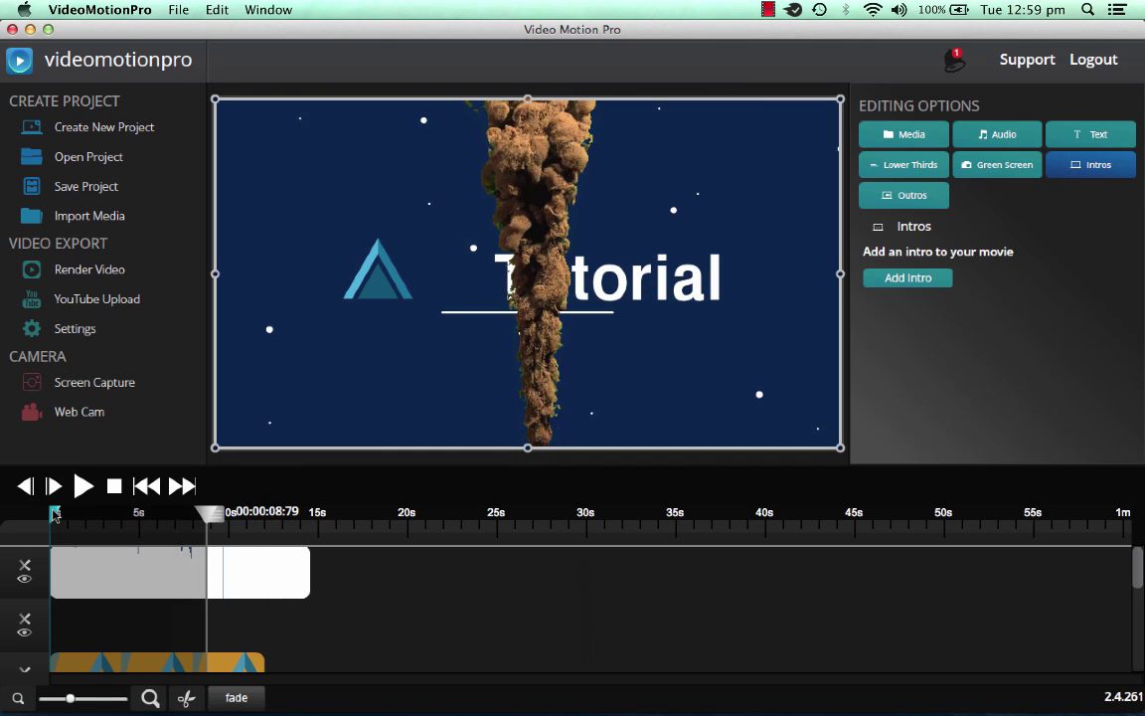
{"action": "mouse_move", "coordinate": [55, 514]}
{"action": "left_mouse_down"}
{"action": "mouse_move", "coordinate": [134, 524]}
{"action": "mouse_move", "coordinate": [116, 524]}
{"action": "left_mouse_up"}
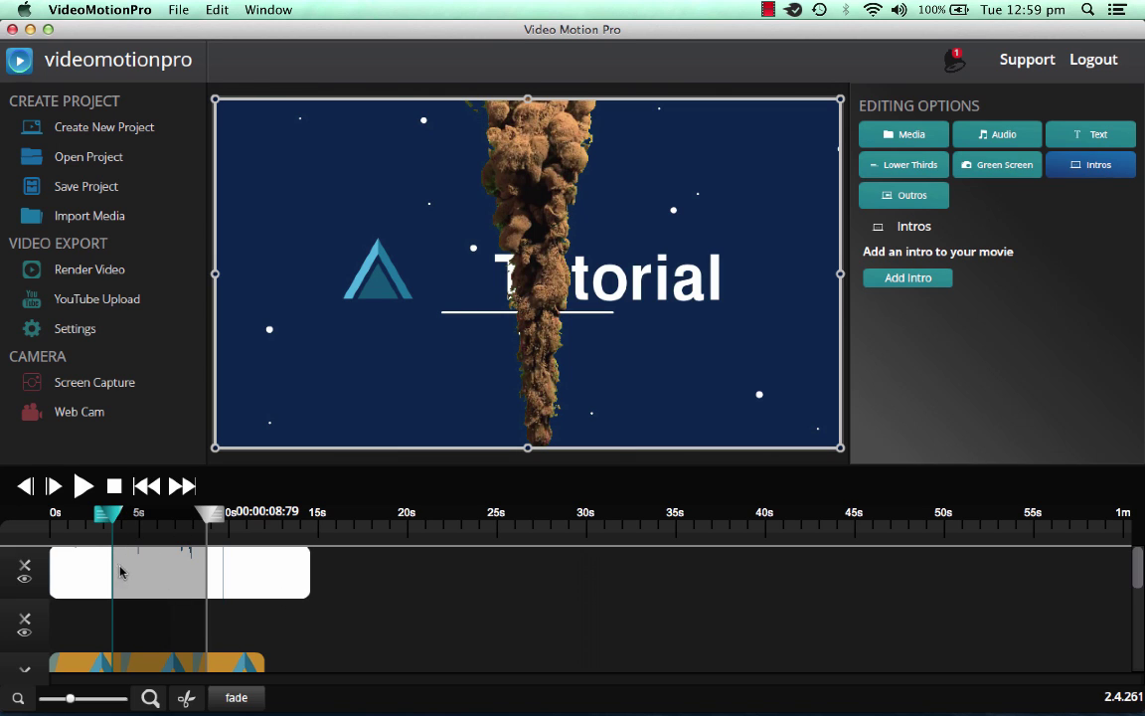
{"action": "left_click", "coordinate": [233, 698]}
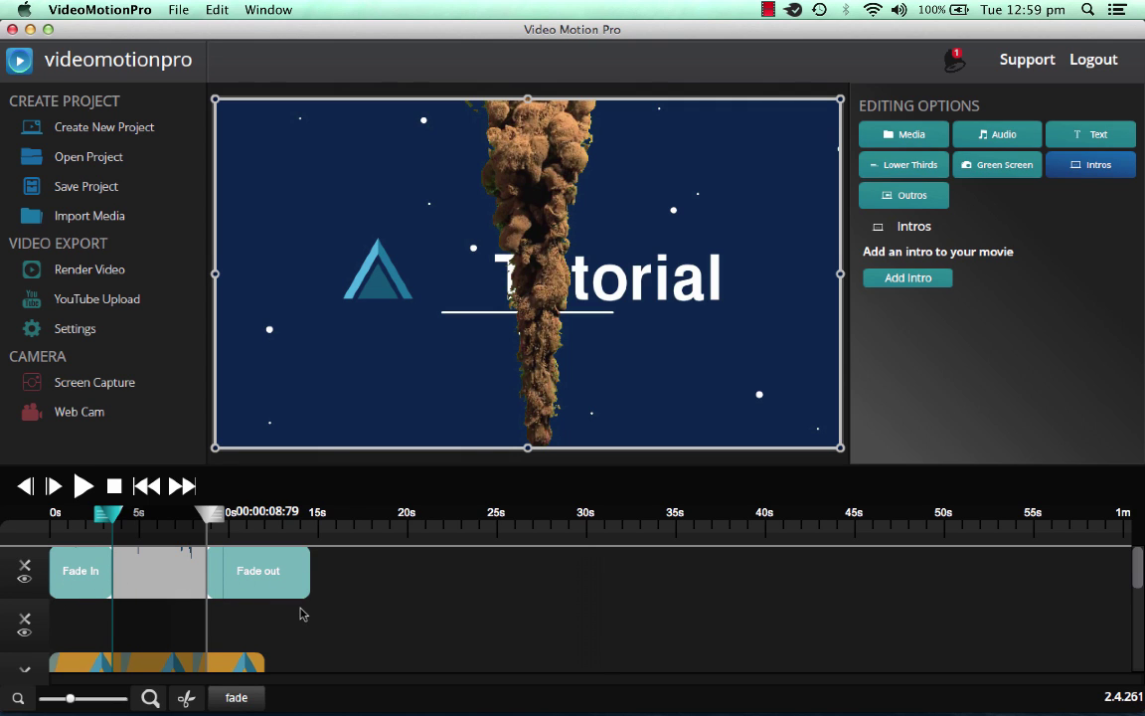
Step: Scroll the timeline and select the bottom video clip
{"action": "scroll", "coordinate": [303, 614], "scroll_direction": "down", "scroll_amount": 1}
{"action": "left_click", "coordinate": [223, 661]}
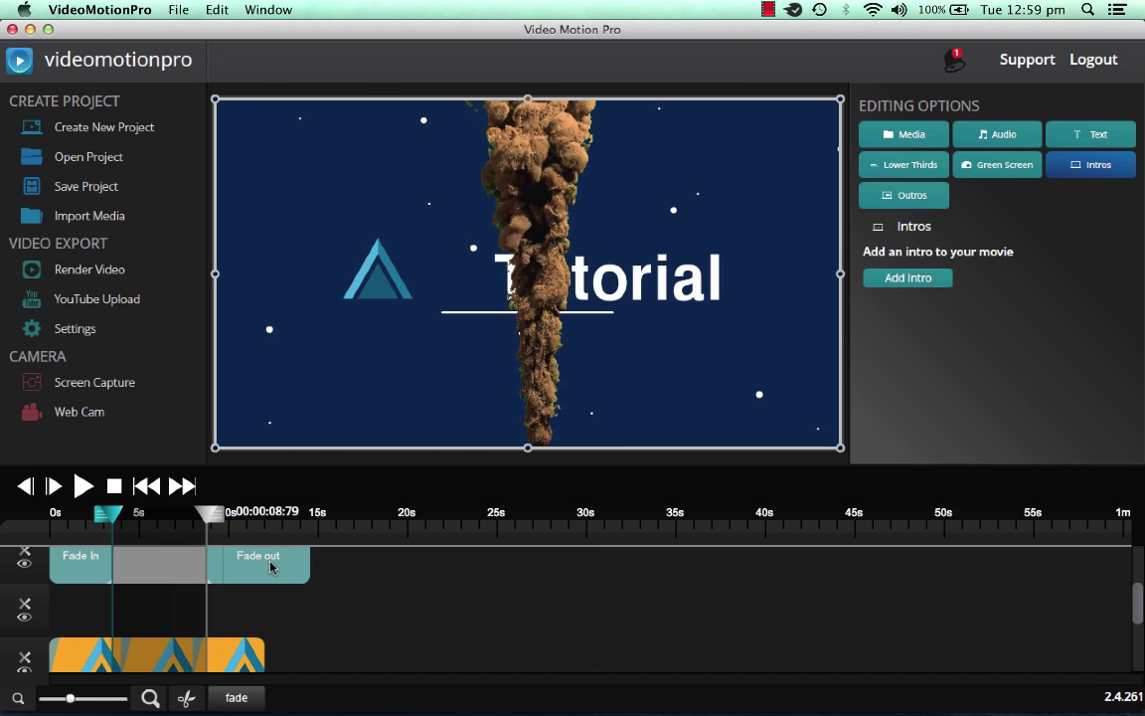
{"action": "scroll", "coordinate": [384, 608], "scroll_direction": "down", "scroll_amount": 2}
{"action": "scroll", "coordinate": [384, 609], "scroll_direction": "up", "scroll_amount": 3}
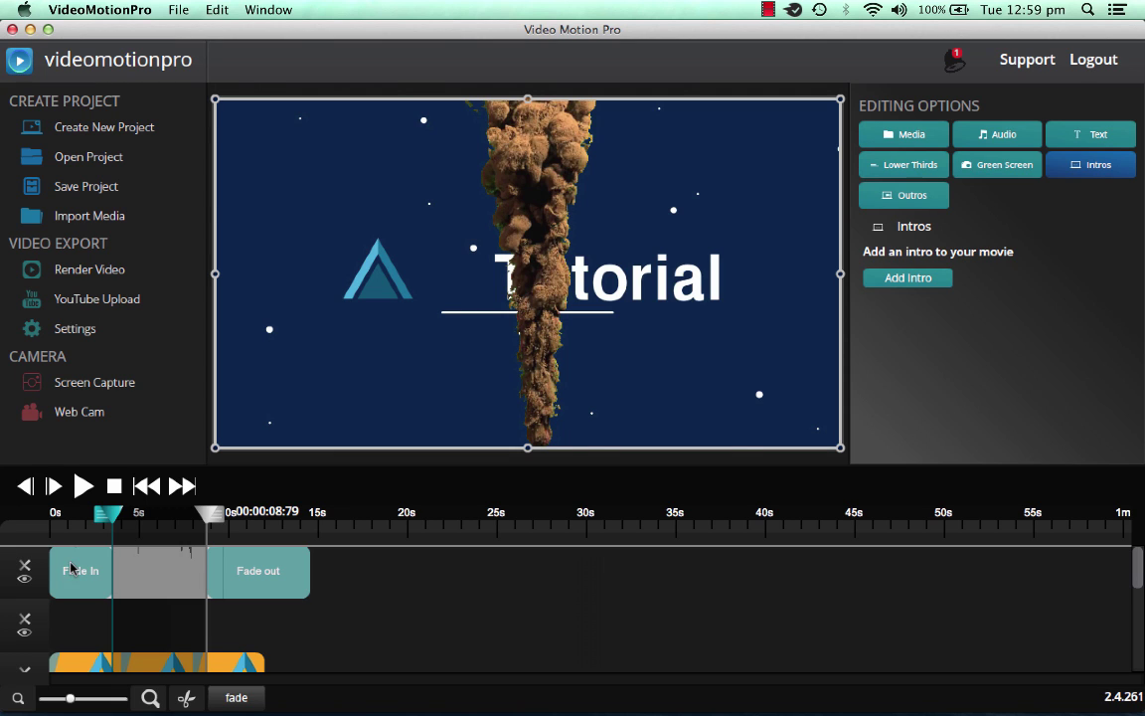
Step: Replay the movie from the start to check the fades, then pause and stop at 00:00:00
{"action": "left_click", "coordinate": [114, 489]}
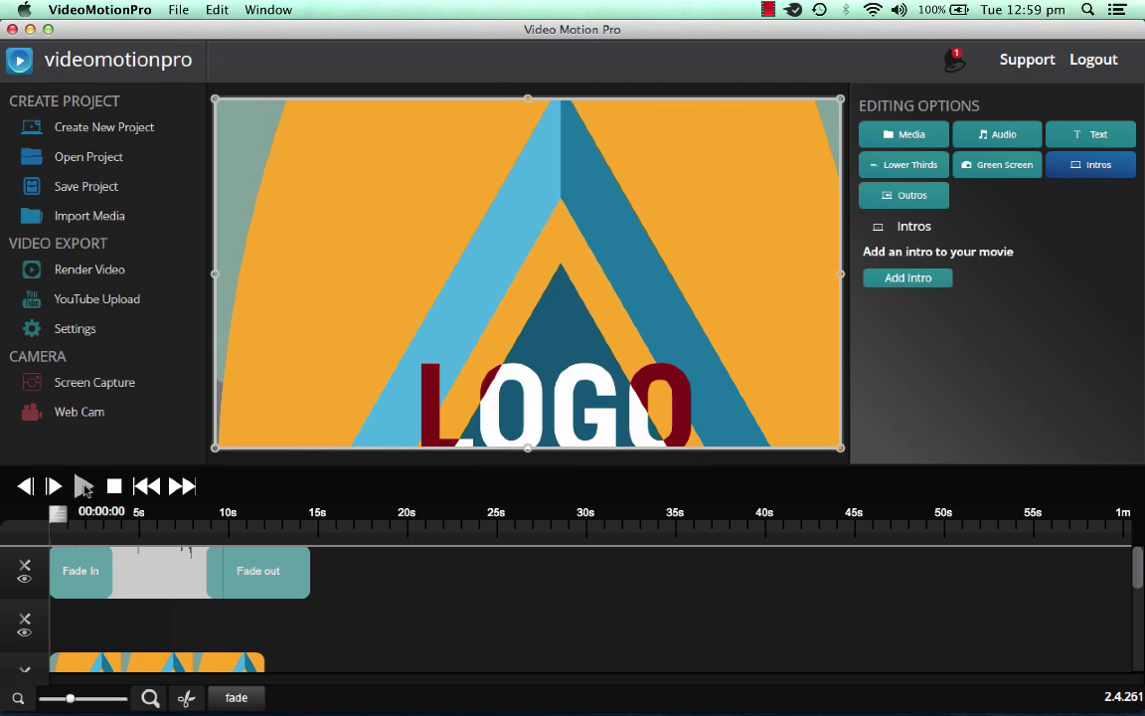
{"action": "left_click", "coordinate": [84, 486]}
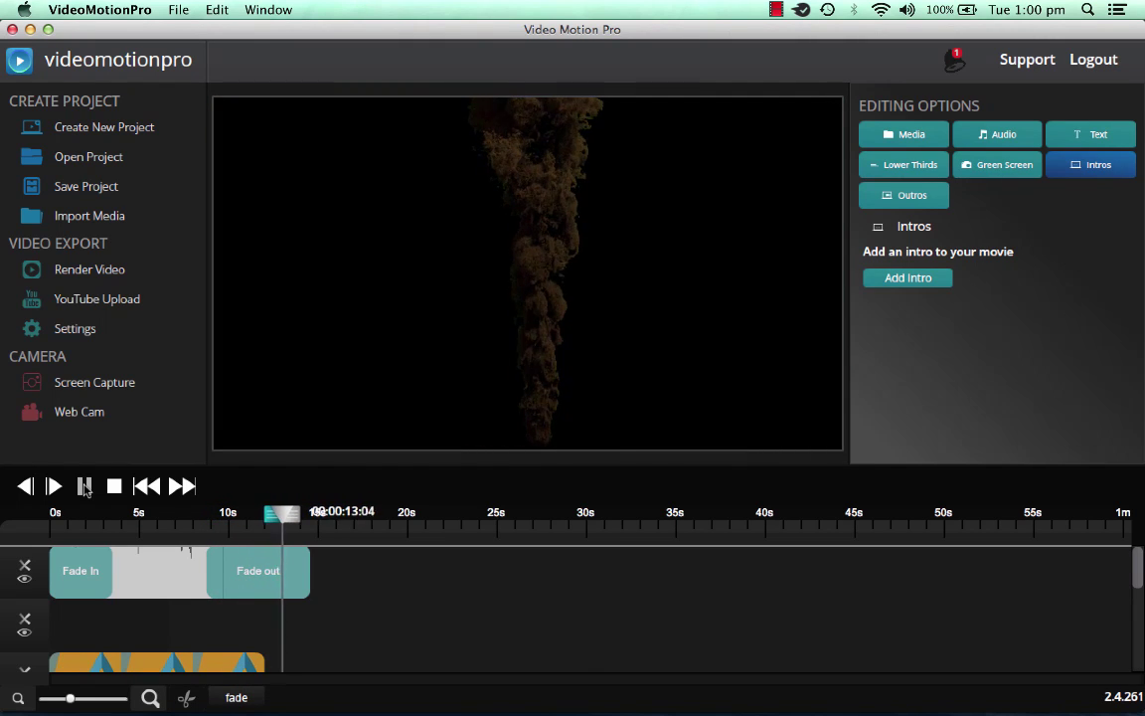
{"action": "left_click", "coordinate": [86, 485]}
{"action": "left_click", "coordinate": [114, 485]}
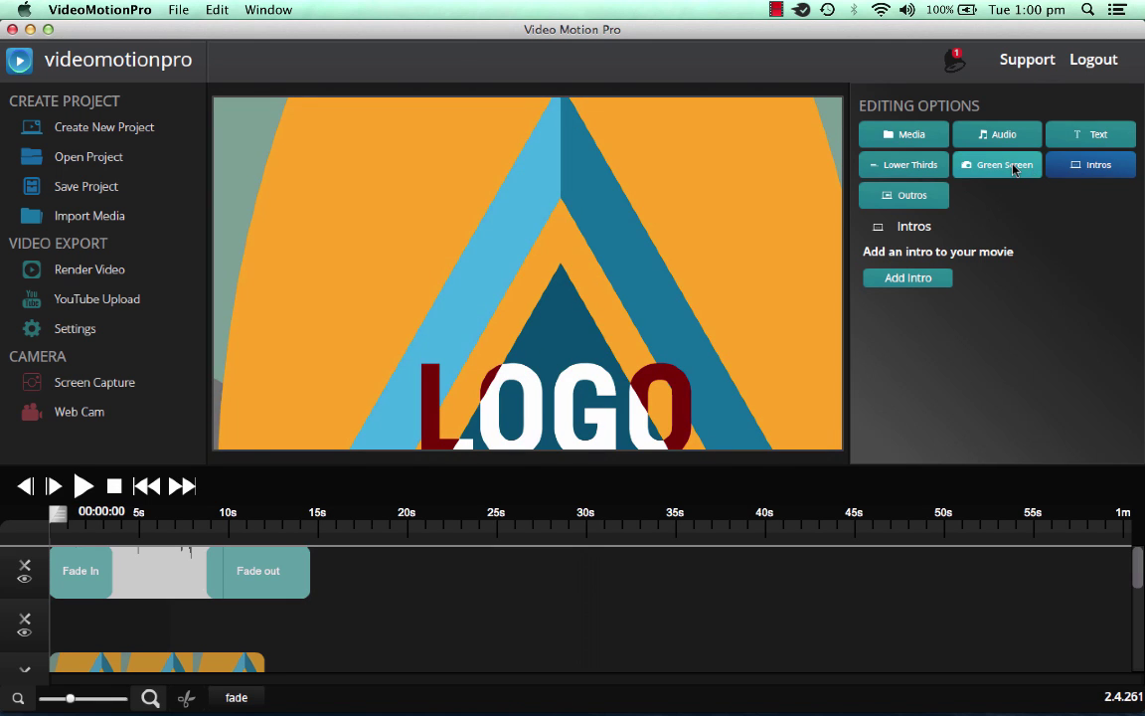
Step: Open the Outros list and assign a video to the first Motion Zoom Outro slot
{"action": "left_click", "coordinate": [929, 195]}
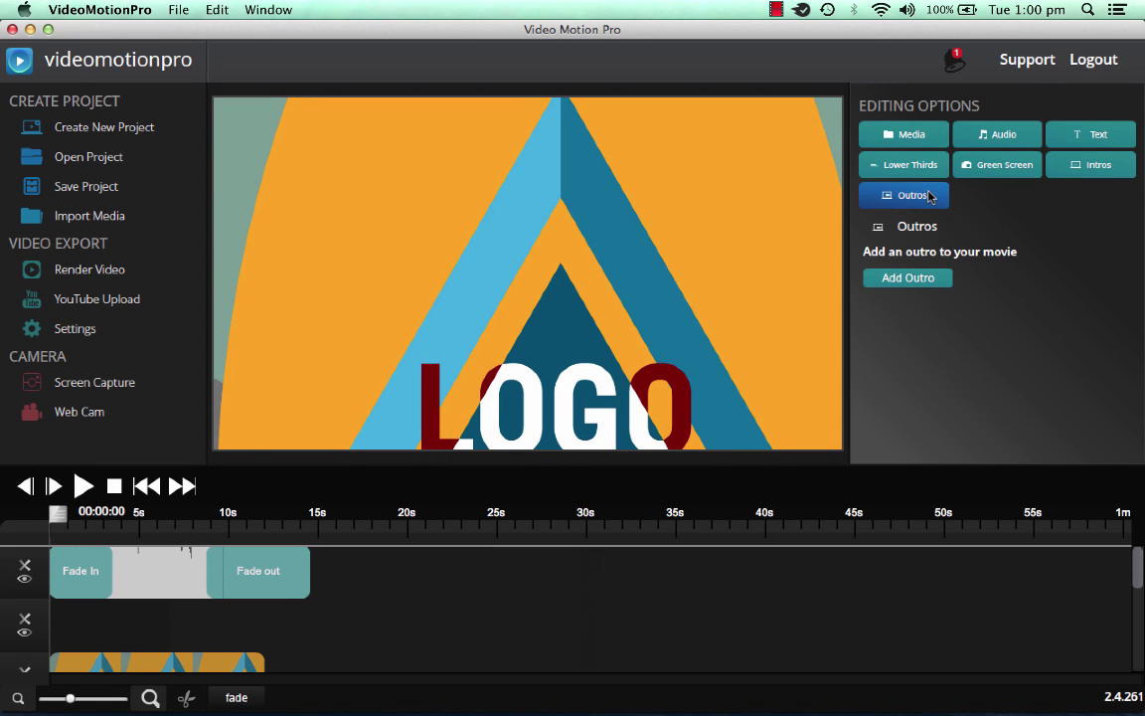
{"action": "left_click", "coordinate": [909, 278]}
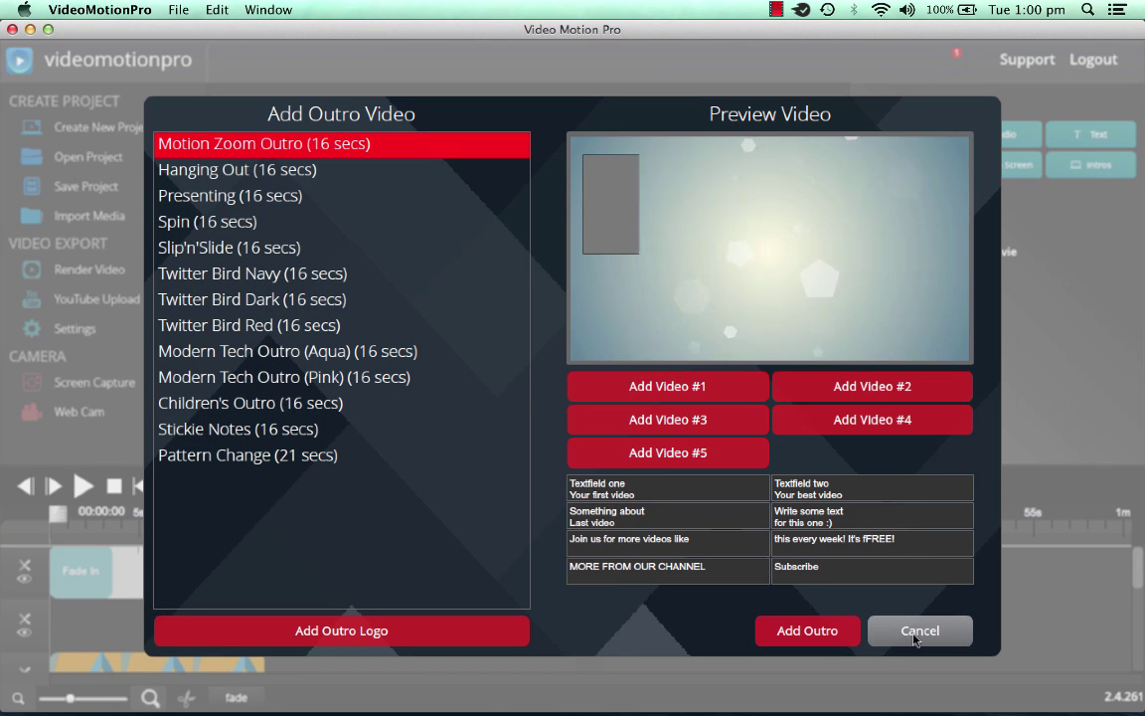
{"action": "left_click", "coordinate": [651, 393]}
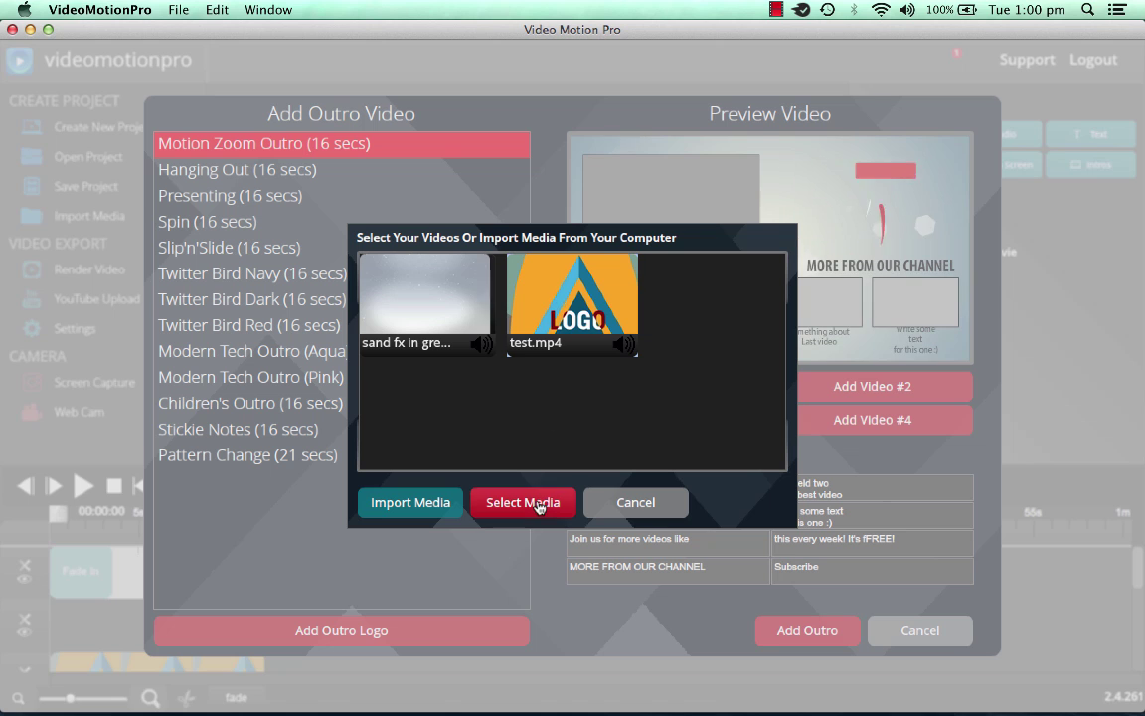
{"action": "left_click", "coordinate": [537, 504]}
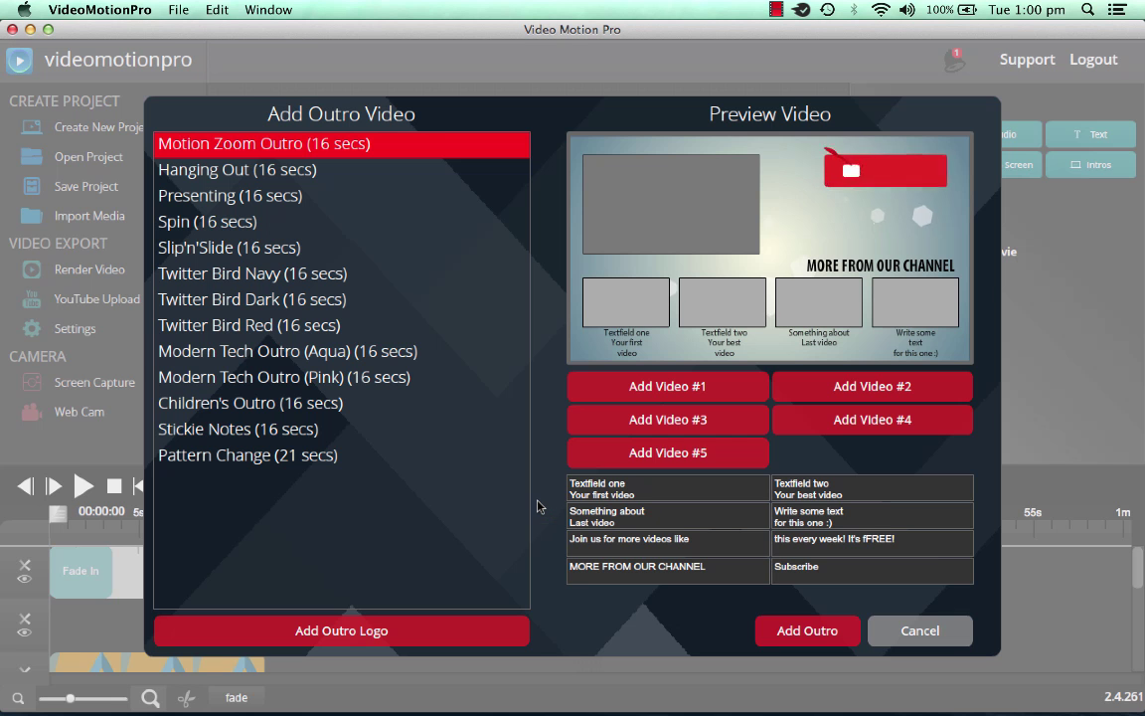
Step: Fill the fifth and second outro slots, choosing test.mp4 for the second
{"action": "left_click", "coordinate": [711, 454]}
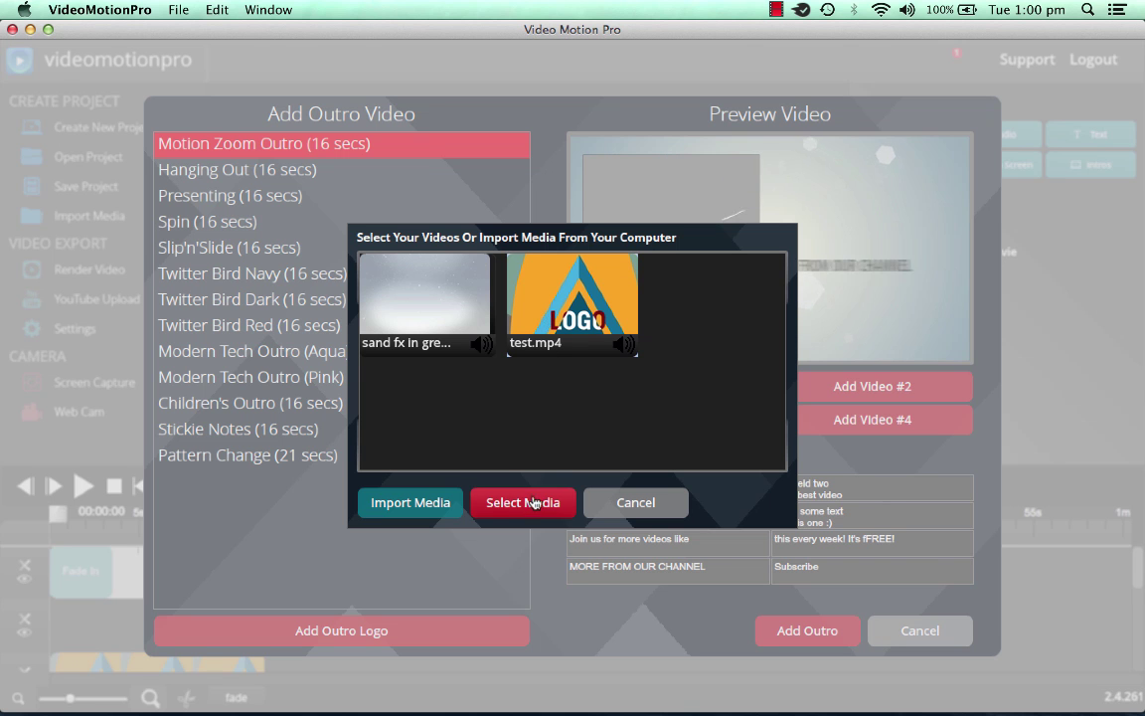
{"action": "left_click", "coordinate": [534, 504]}
{"action": "left_click", "coordinate": [780, 385]}
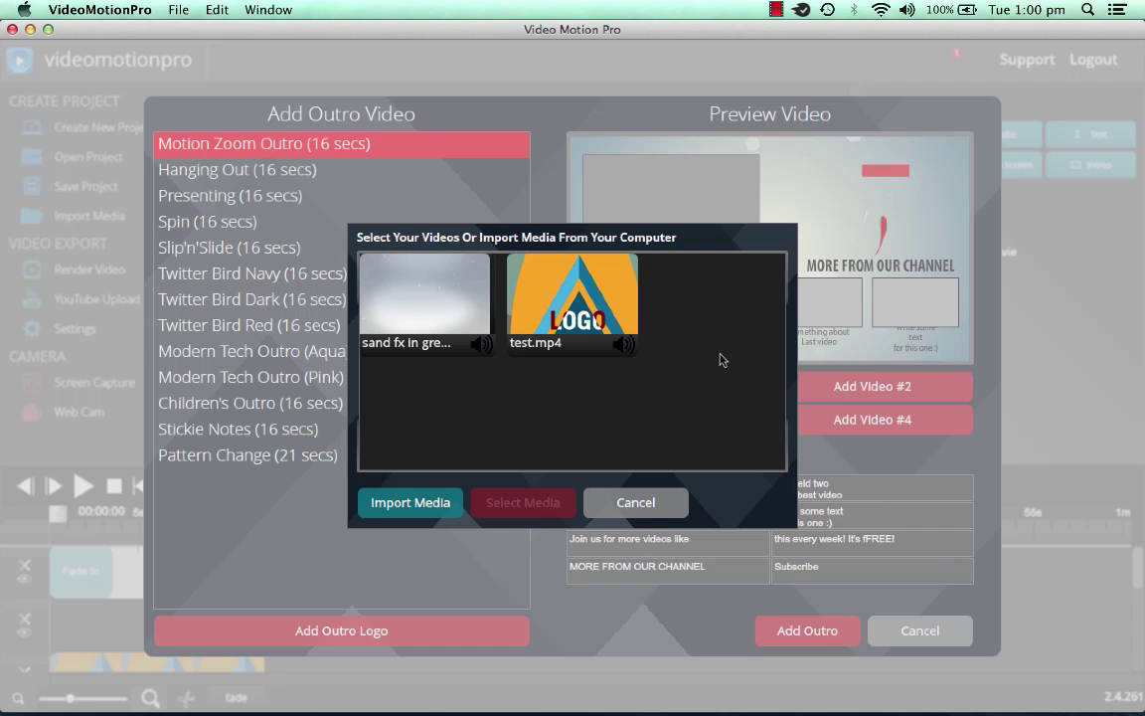
{"action": "left_click", "coordinate": [519, 288]}
{"action": "left_click", "coordinate": [545, 502]}
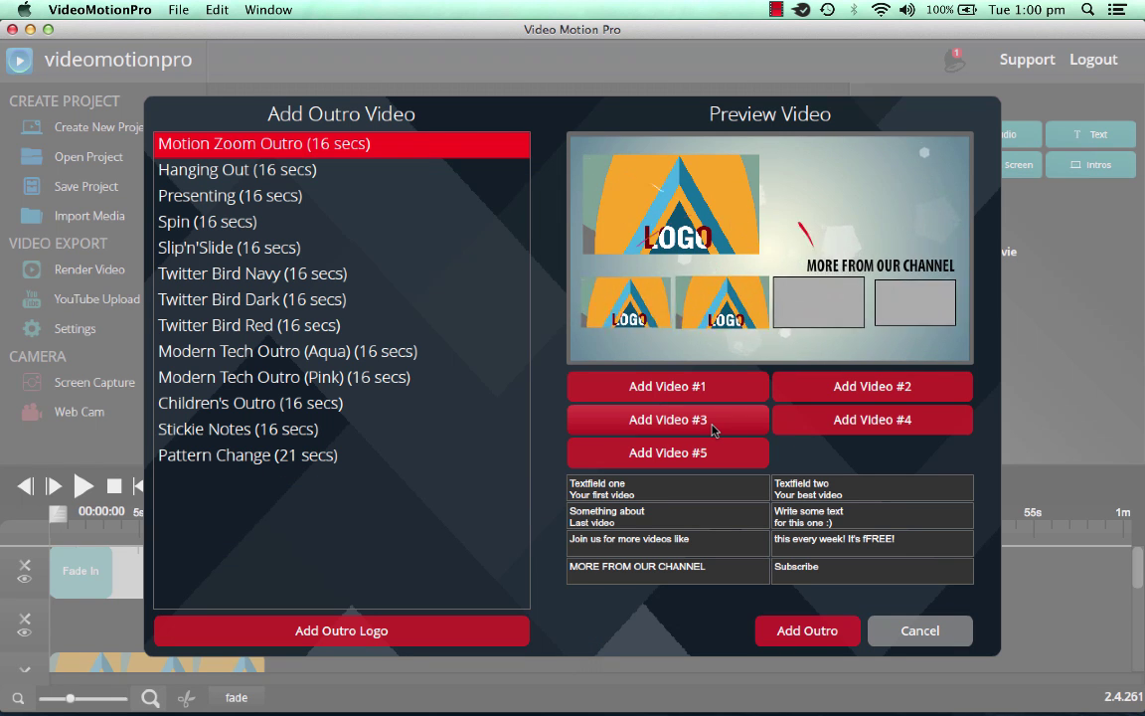
Step: Change the first caption to 'Test 1', 'Something about' to 'Test 2', and Subscribe to 'Subscribe Now'
{"action": "left_click", "coordinate": [693, 494]}
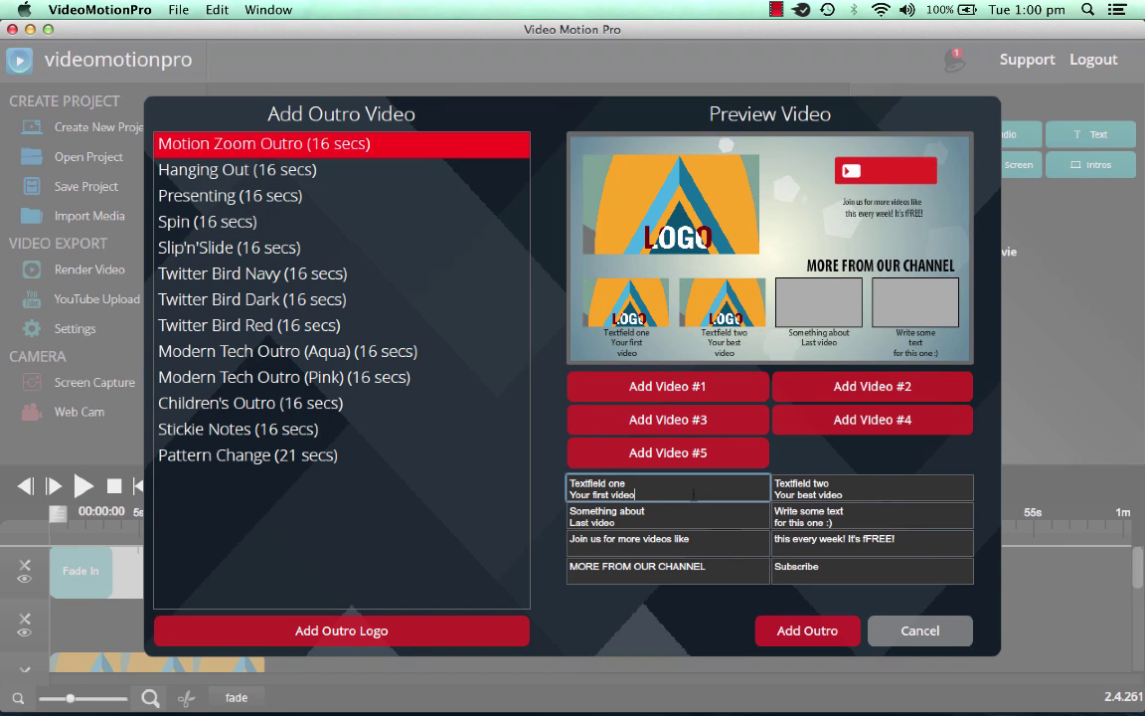
{"action": "key", "text": "super+a"}
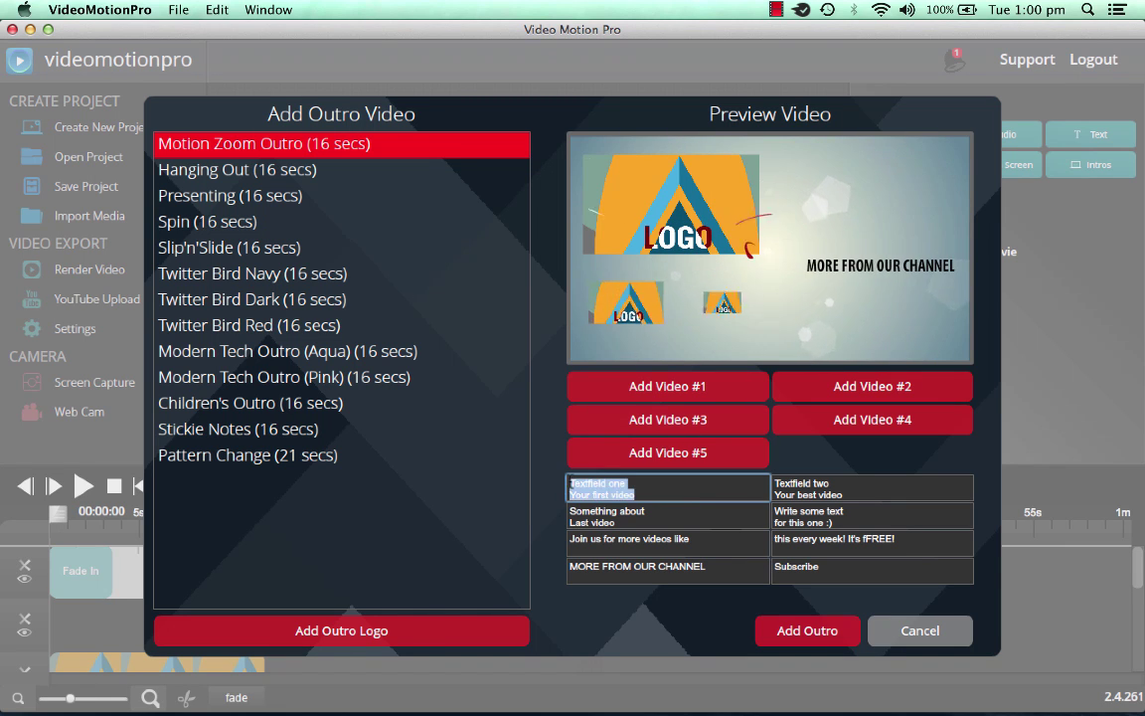
{"action": "type", "text": "Test 1"}
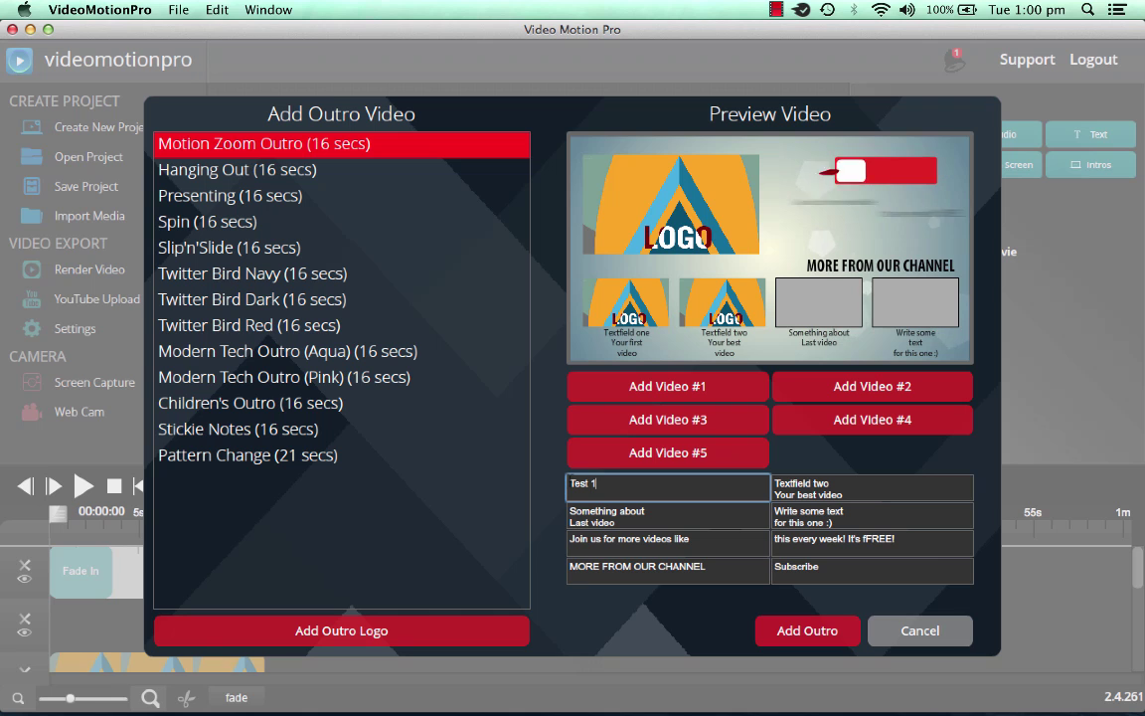
{"action": "left_click", "coordinate": [638, 517]}
{"action": "key", "text": "super+a"}
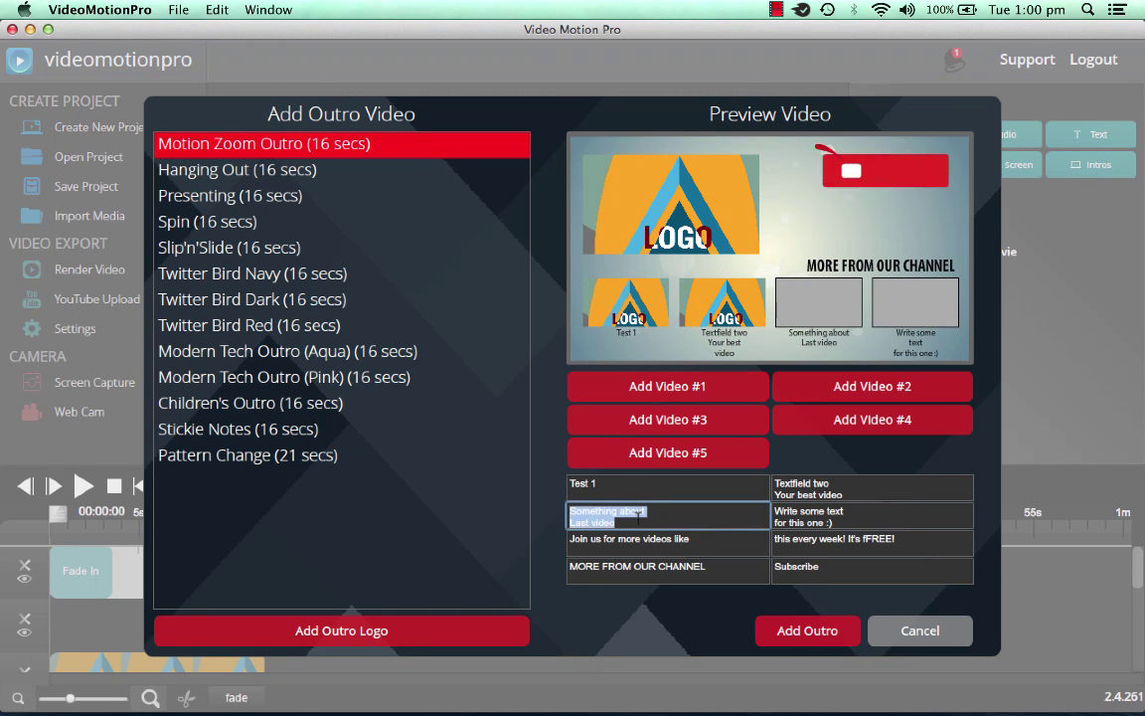
{"action": "type", "text": "Test 2"}
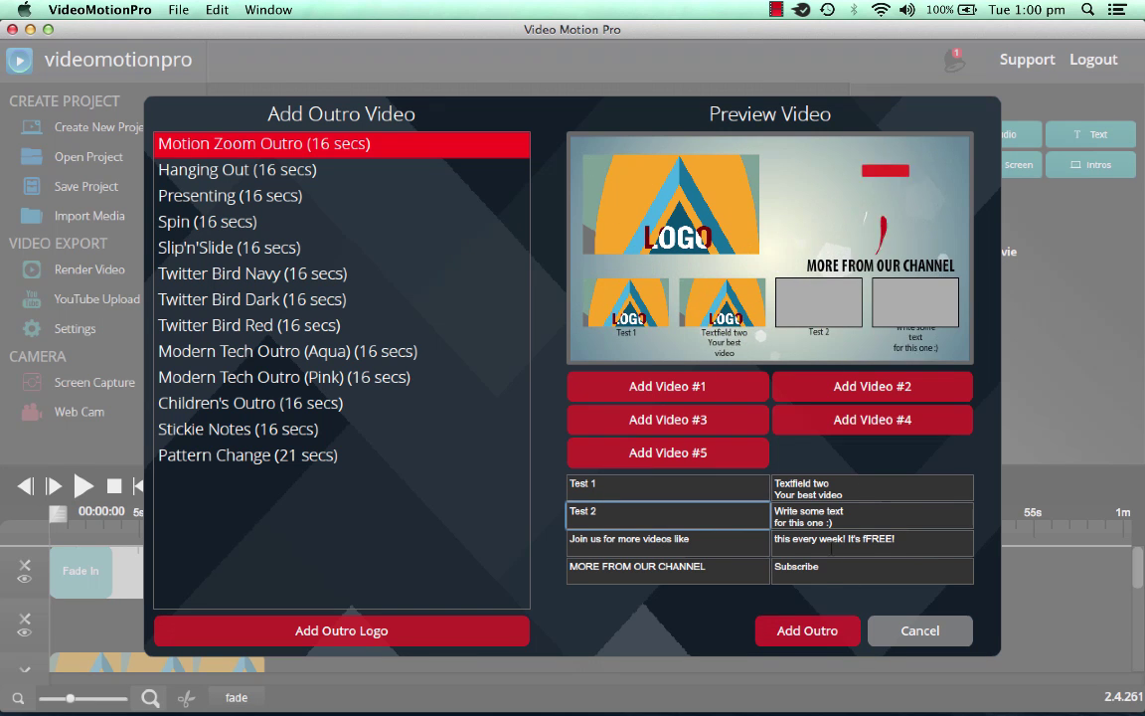
{"action": "left_click", "coordinate": [831, 569]}
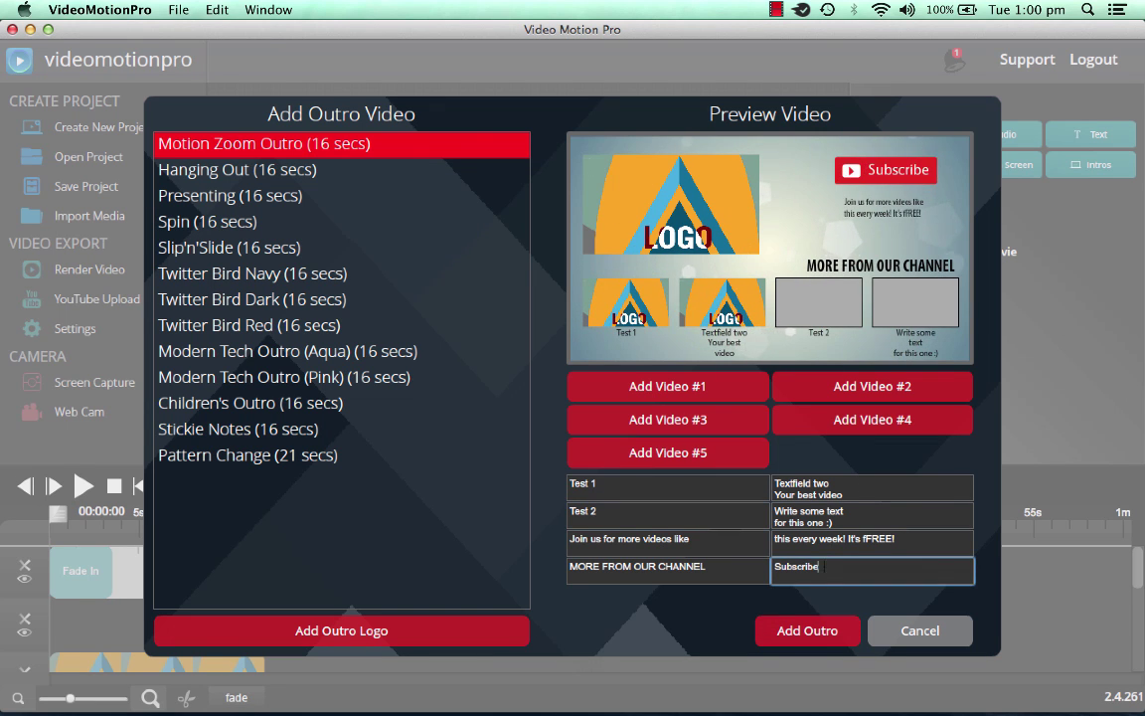
{"action": "type", "text": "Now"}
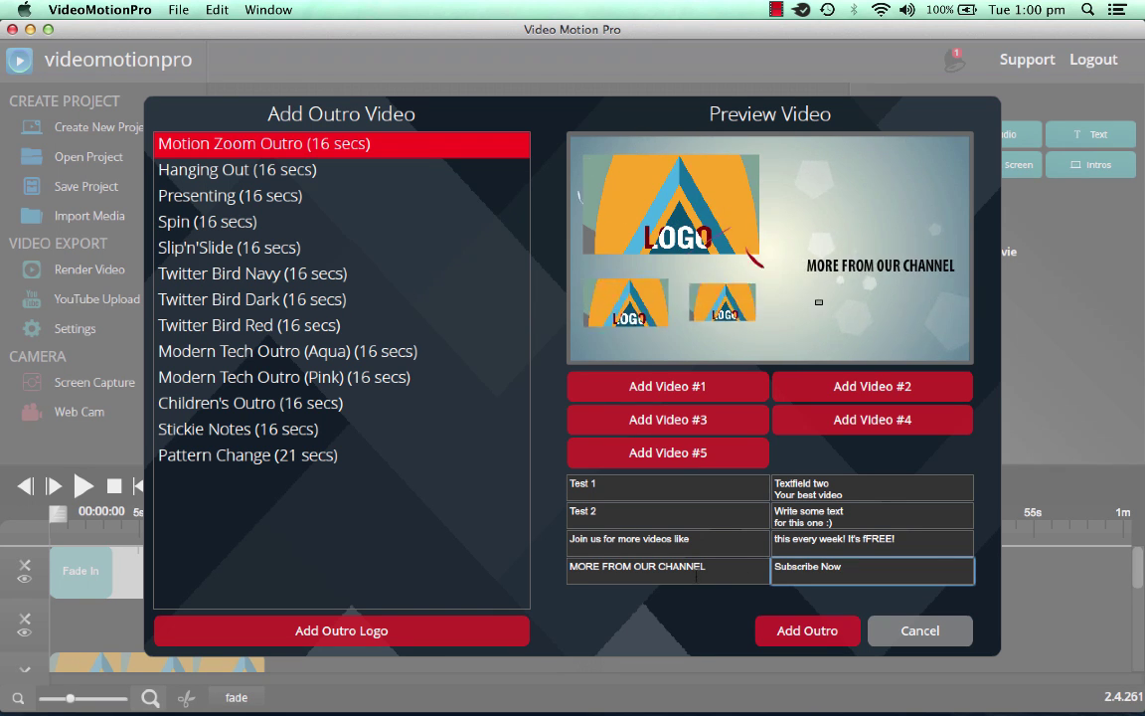
Step: Add the customized Motion Zoom Outro and wait for Creating Animation to reach 100%
{"action": "left_click", "coordinate": [812, 638]}
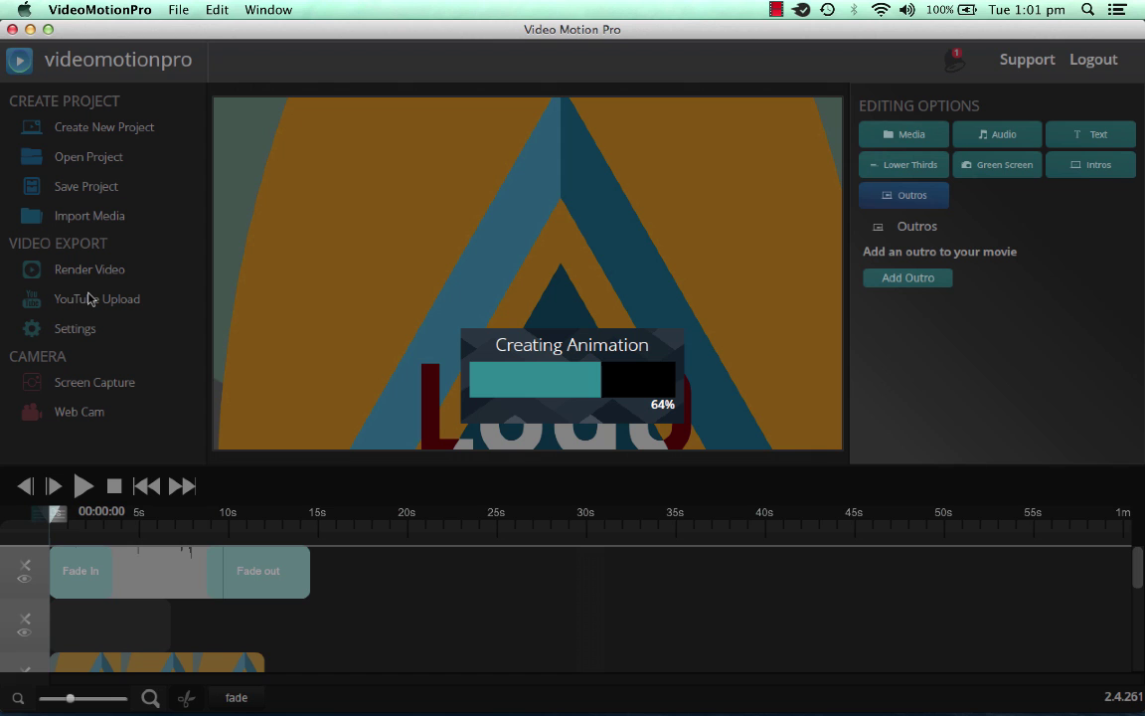
{"action": "left_click", "coordinate": [776, 9]}
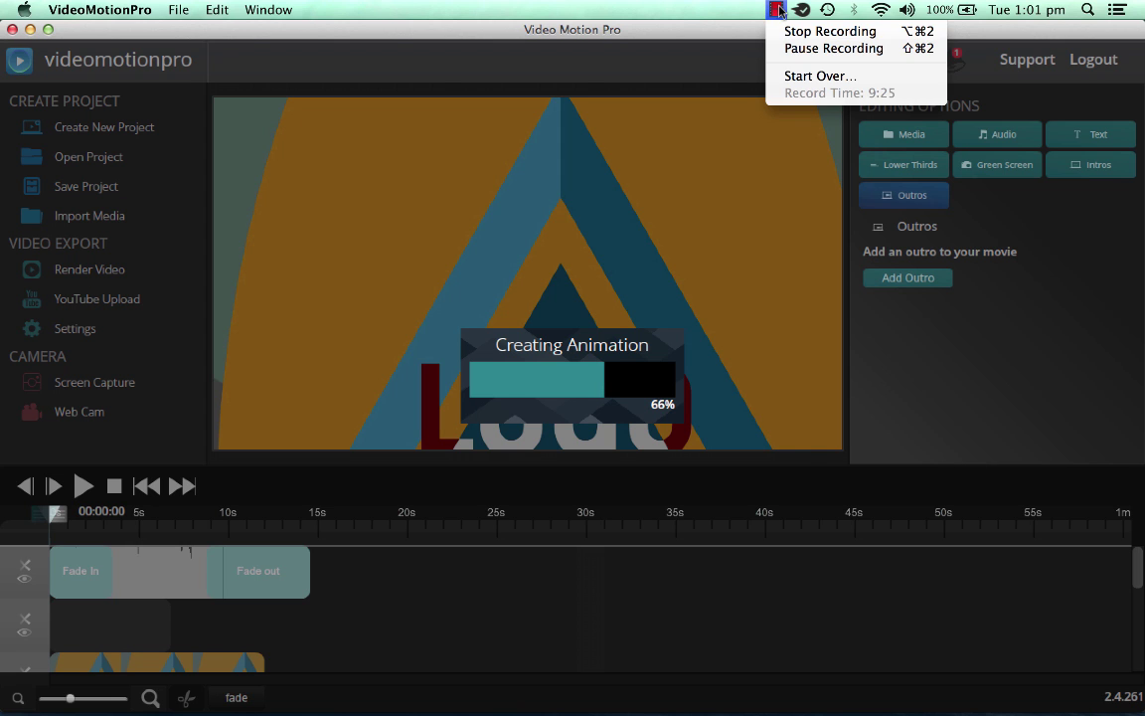
{"action": "left_click", "coordinate": [813, 49]}
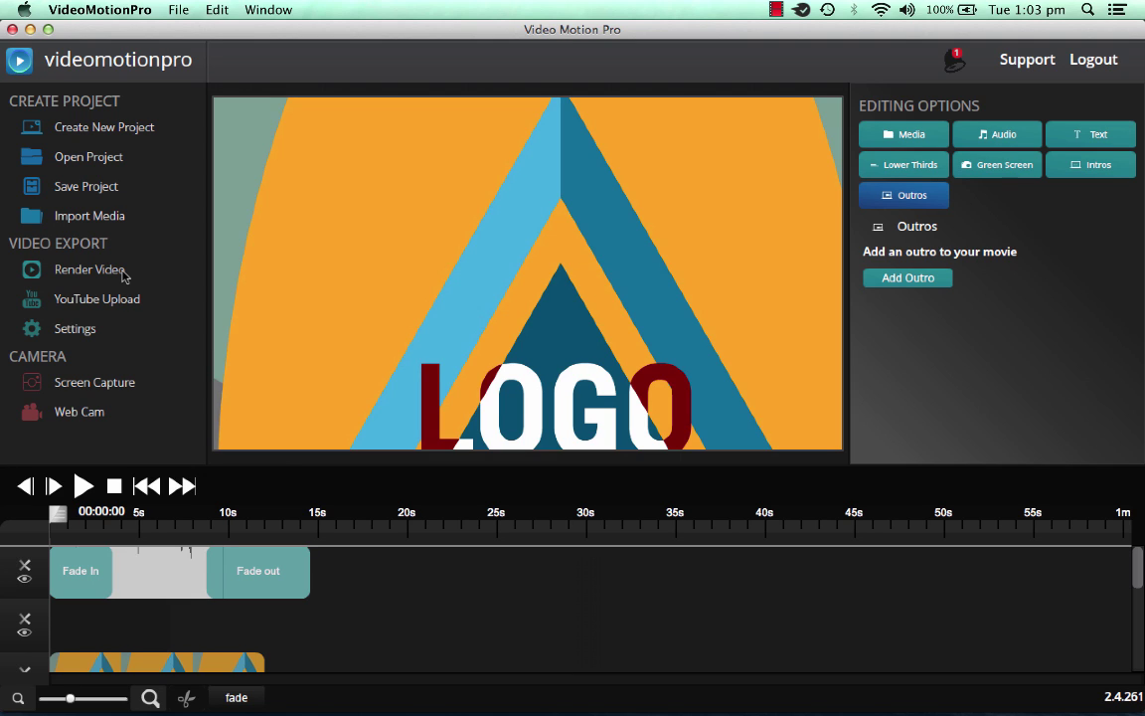
Step: Open the Render Video settings, keeping 1280x720 resolution and Highest file size
{"action": "left_click", "coordinate": [92, 269]}
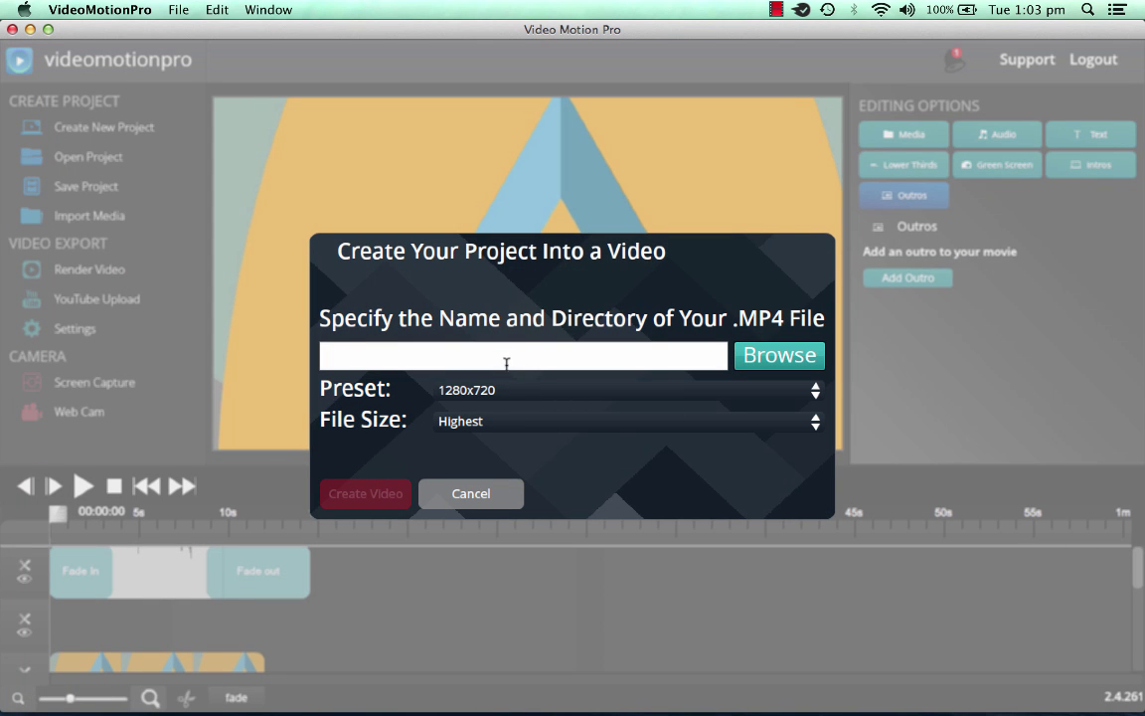
{"action": "left_click", "coordinate": [495, 394]}
{"action": "left_click", "coordinate": [494, 408]}
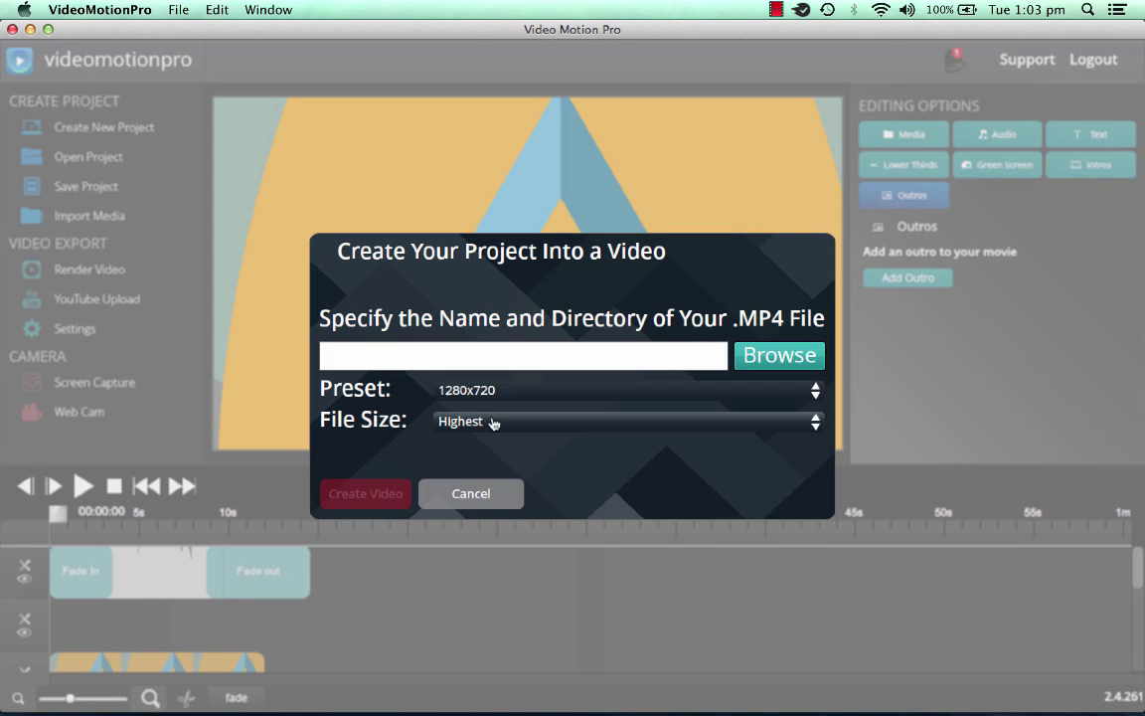
{"action": "left_click", "coordinate": [493, 422]}
{"action": "left_click", "coordinate": [493, 422]}
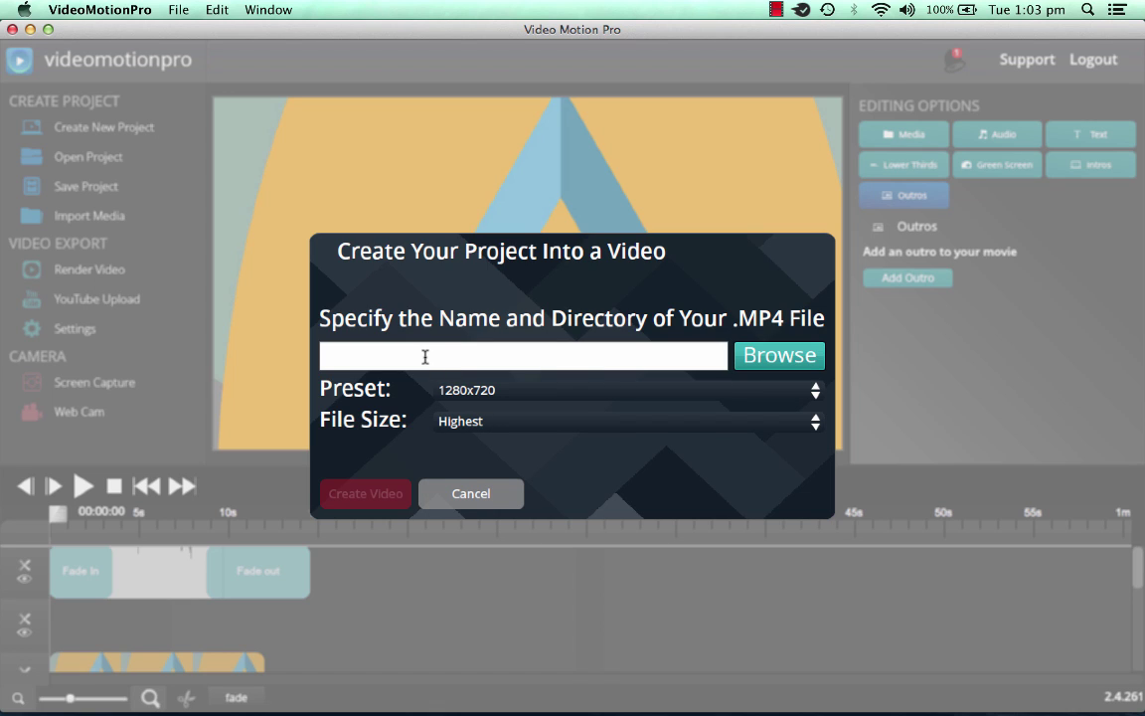
Step: Name the output file test1 in the videos folder and start rendering the MP4
{"action": "left_click", "coordinate": [780, 355]}
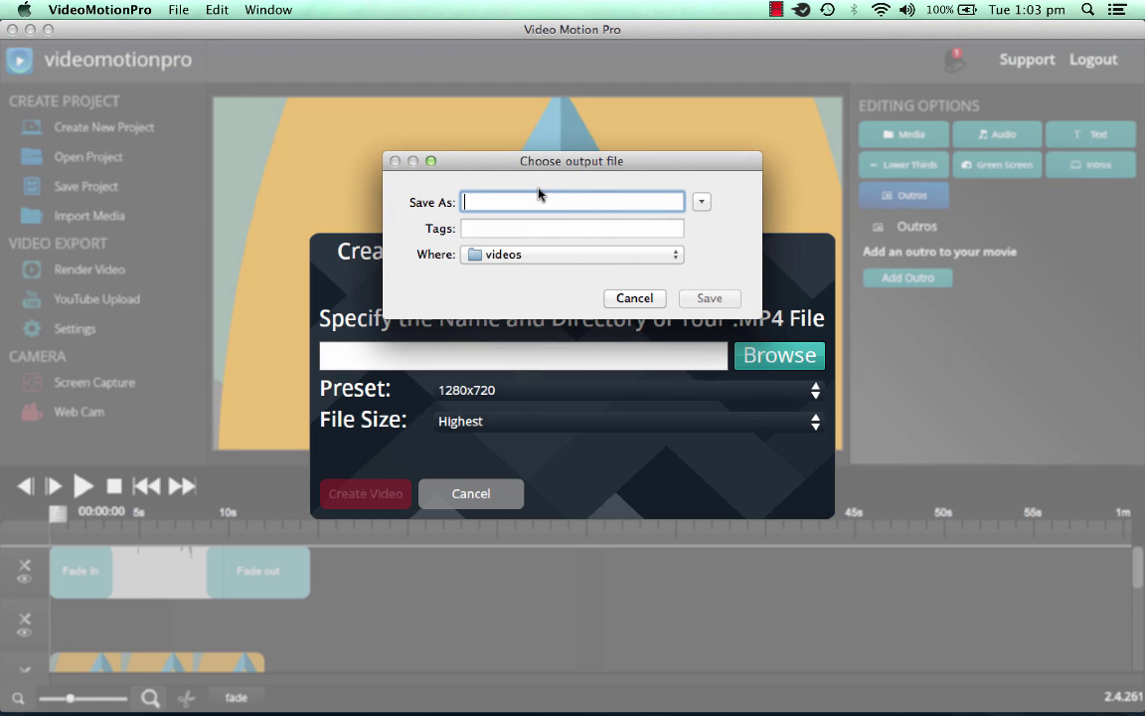
{"action": "type", "text": "t"}
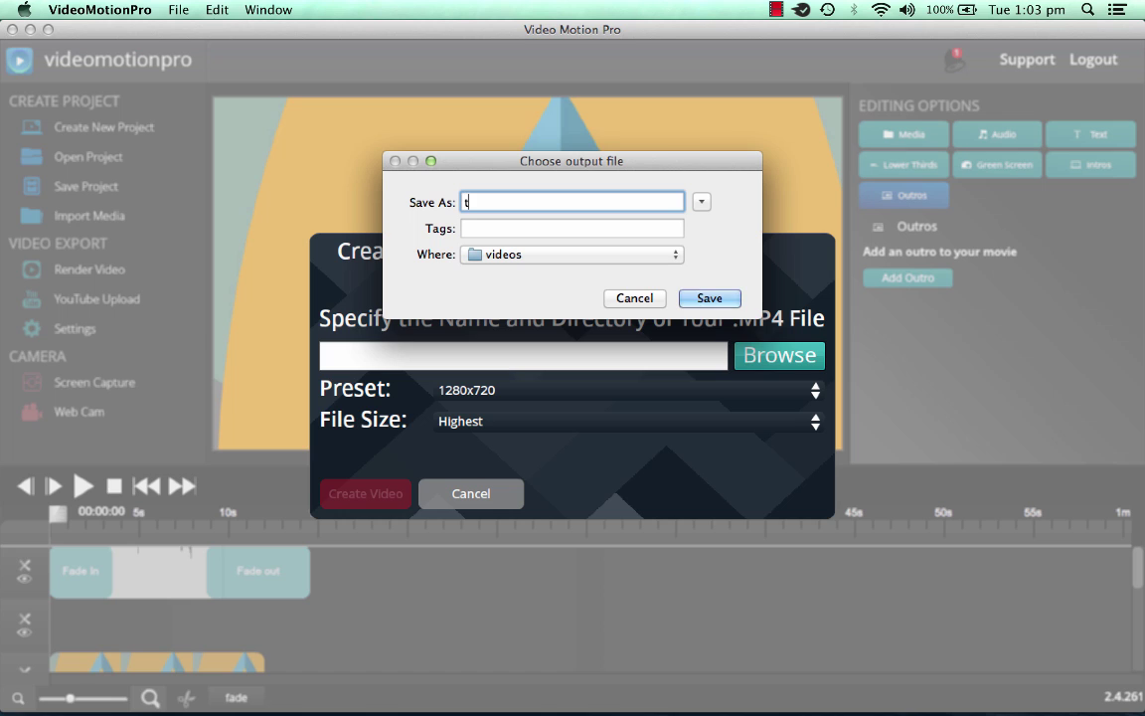
{"action": "type", "text": "est1"}
{"action": "left_click", "coordinate": [712, 298]}
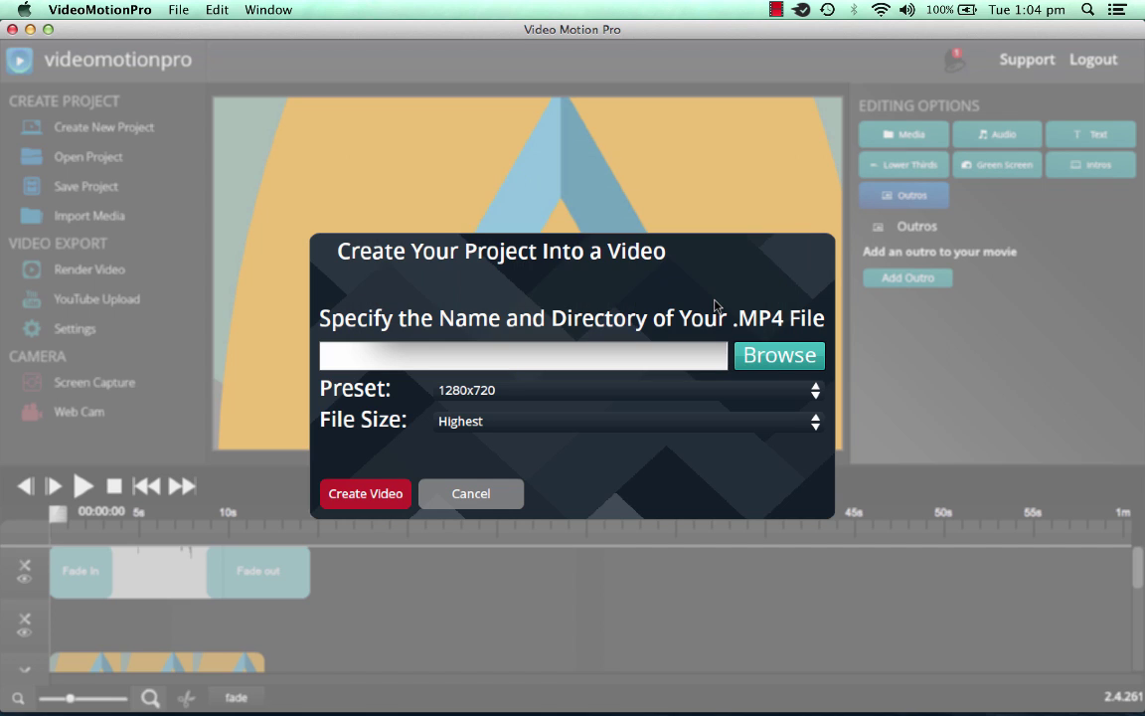
{"action": "left_click", "coordinate": [369, 493]}
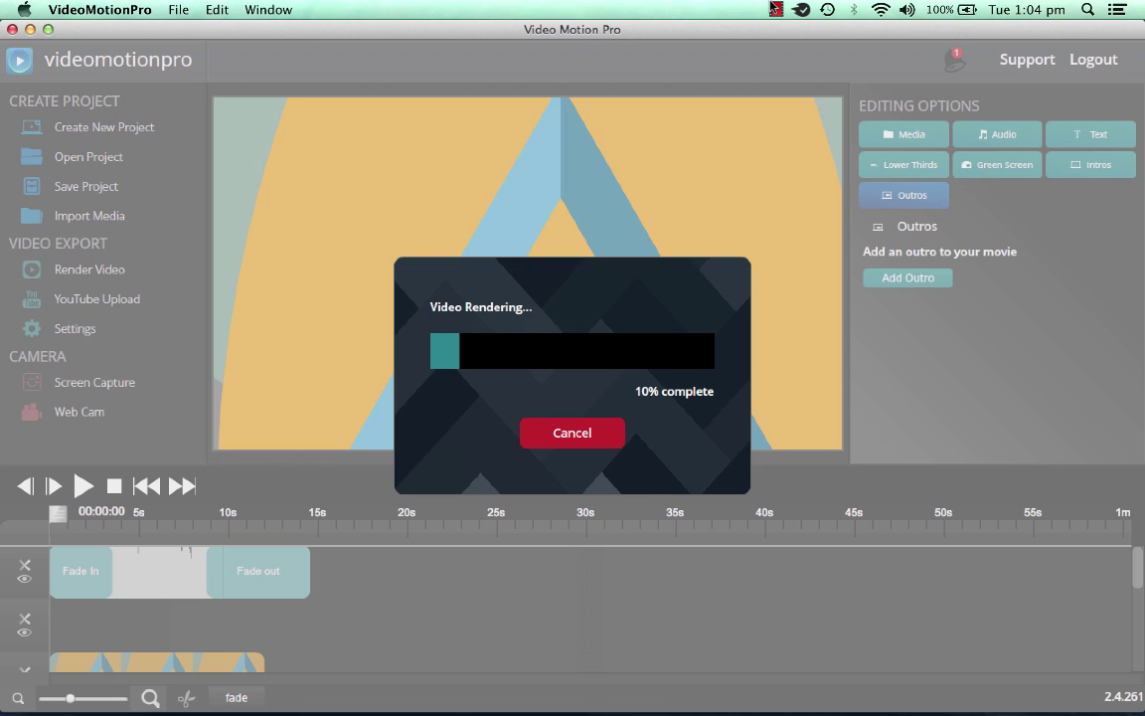
Step: Wait for the MP4 render to finish in 59.384 seconds and return to the editor
{"action": "left_click", "coordinate": [775, 9]}
{"action": "left_click", "coordinate": [830, 31]}
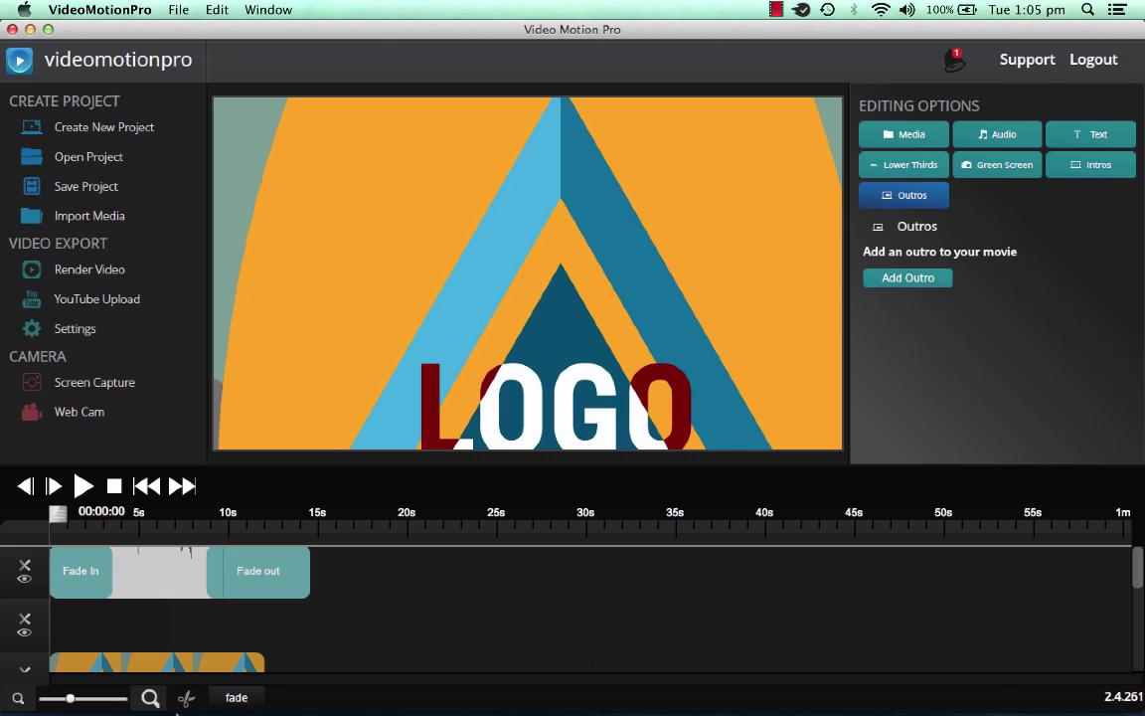
Step: Open test1.mp4 from the videos folder in Finder so it plays in VLC
{"action": "left_click", "coordinate": [179, 699]}
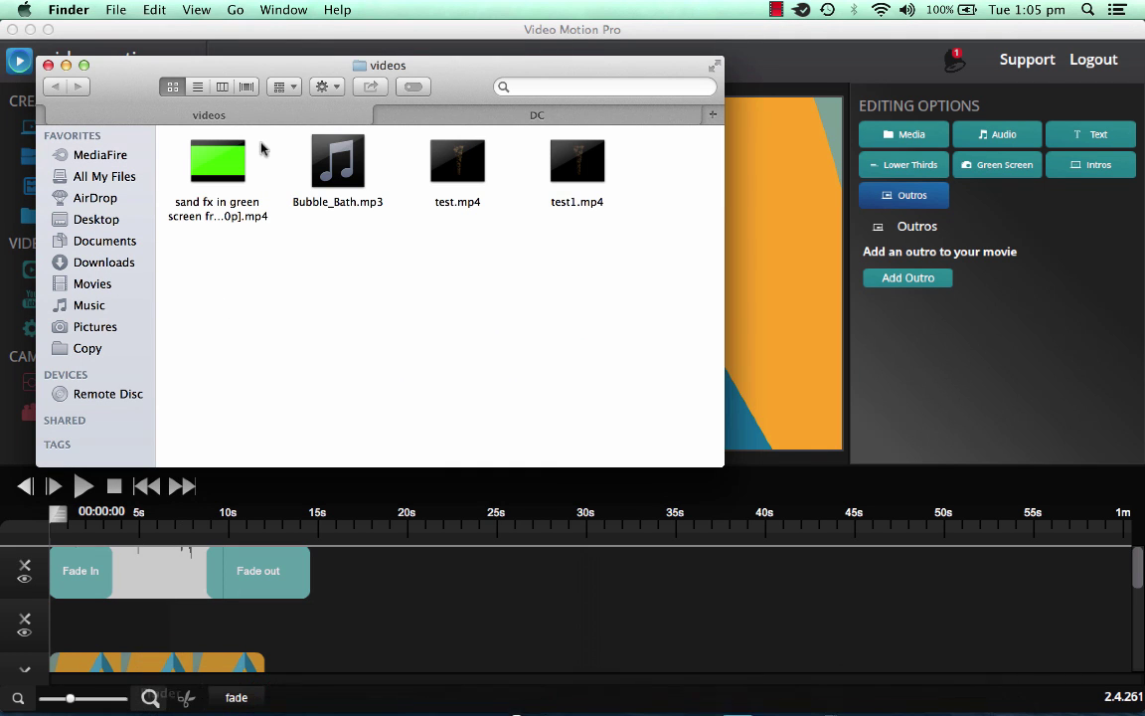
{"action": "double_click", "coordinate": [569, 180]}
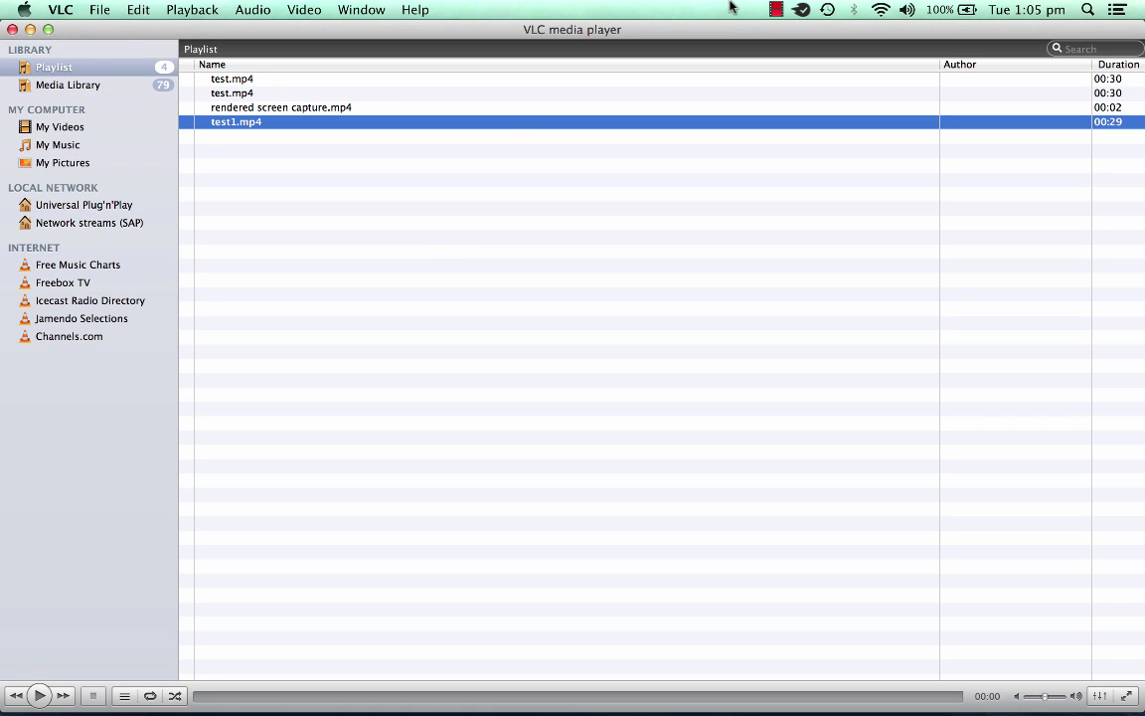
Step: Let test1.mp4 play to the end in VLC until the playlist lists it at 00:29
{"action": "left_click", "coordinate": [774, 9]}
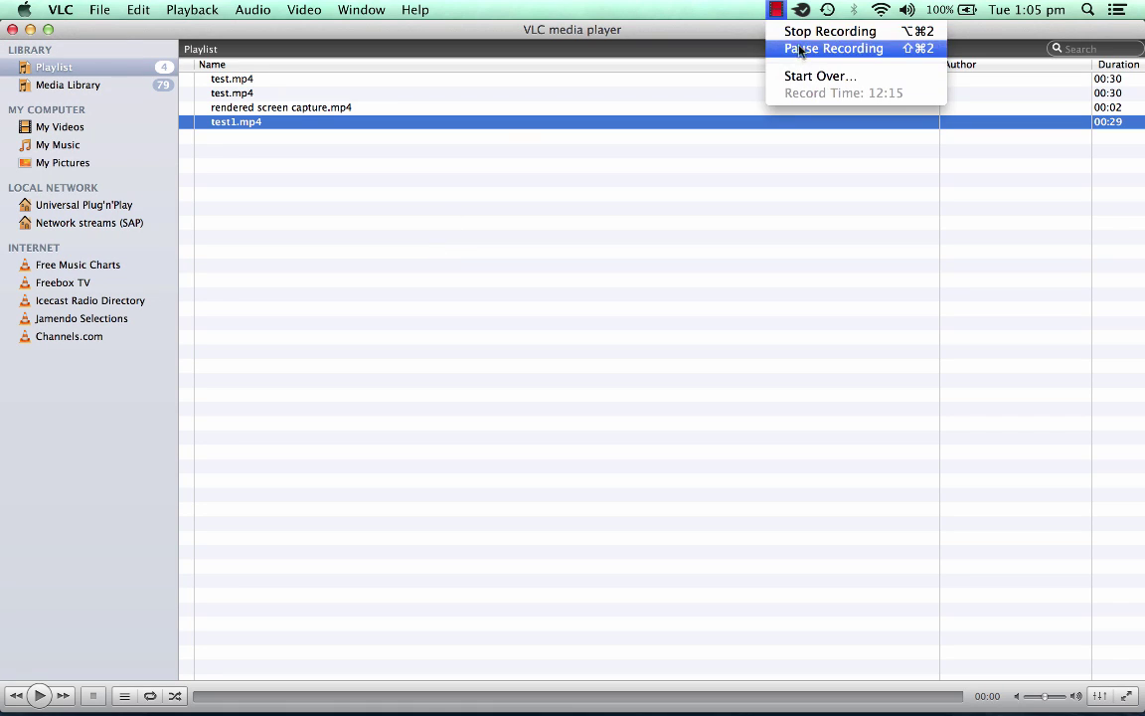